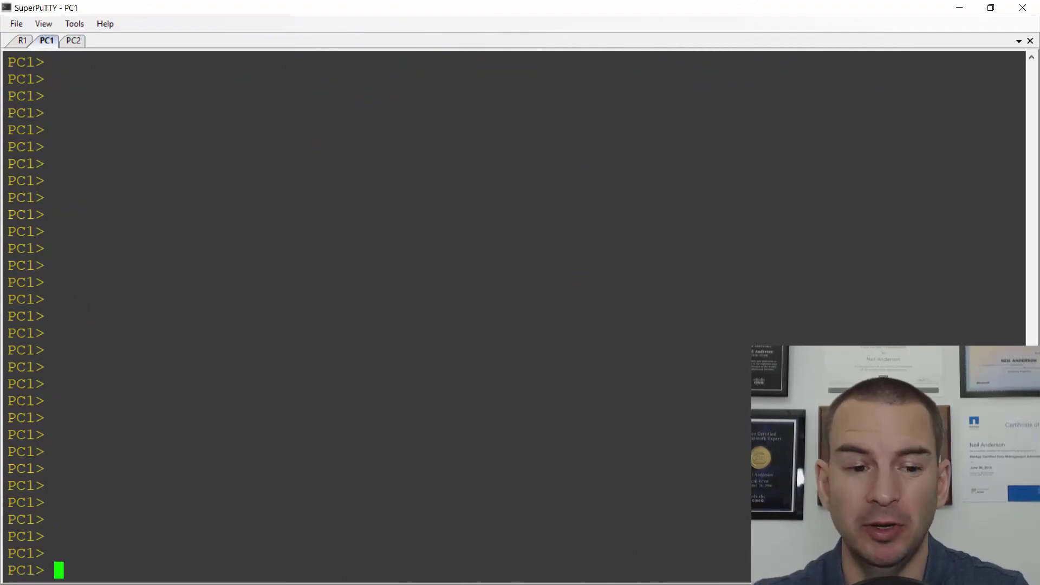
Run 'show ip' on PC1 and highlight its address 10.0.1.10/24 and gateway 10.0.1.1.
text(show )
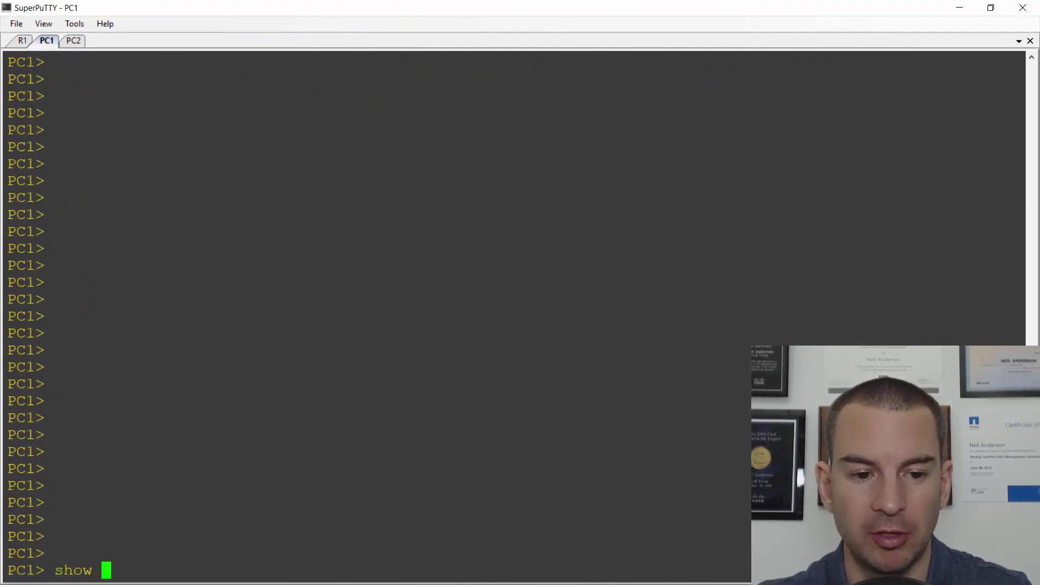
text(ip)
key(Return)
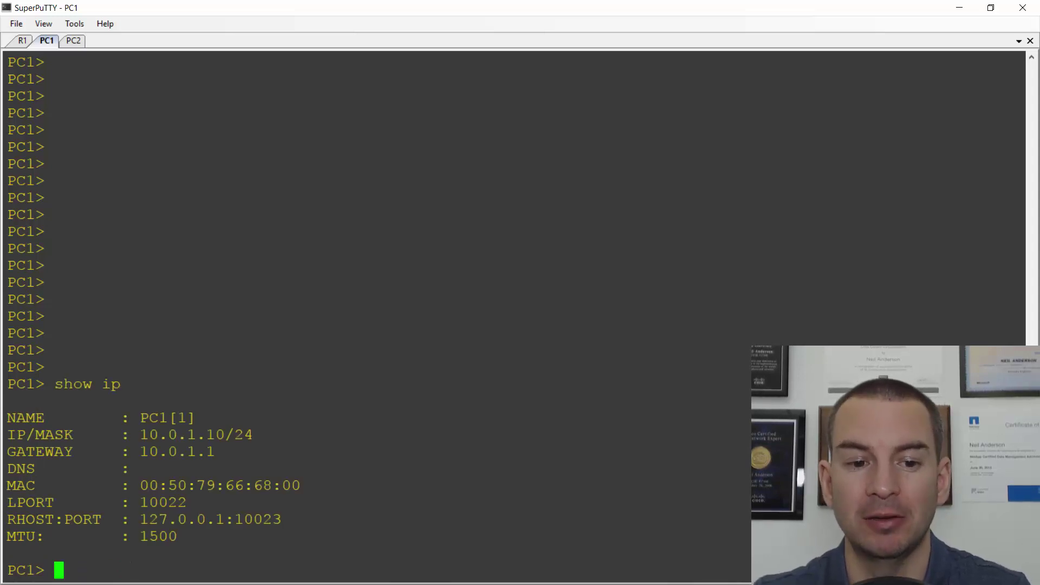
drag(258, 435, 141, 435)
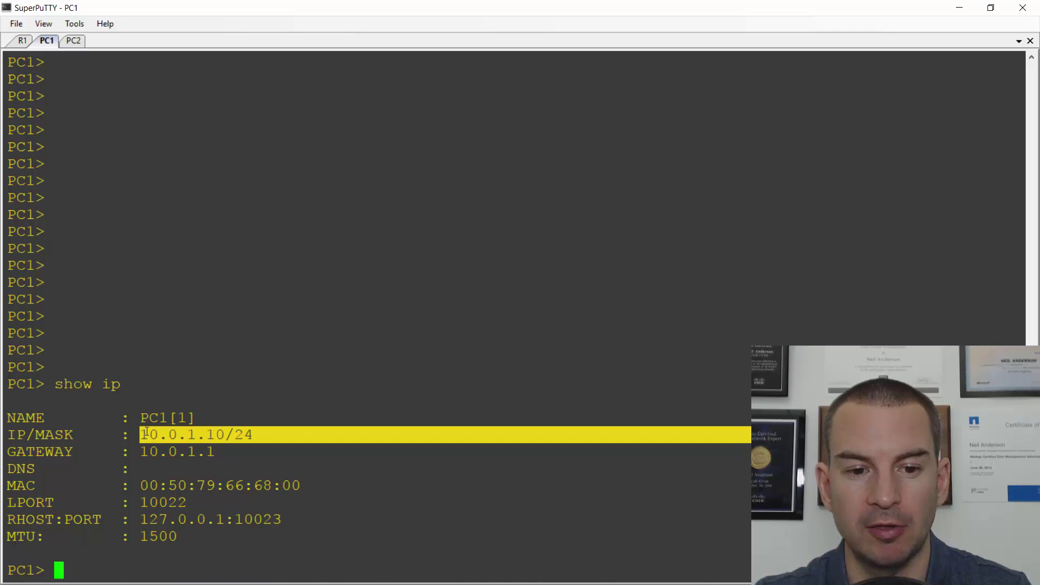
drag(216, 452, 149, 449)
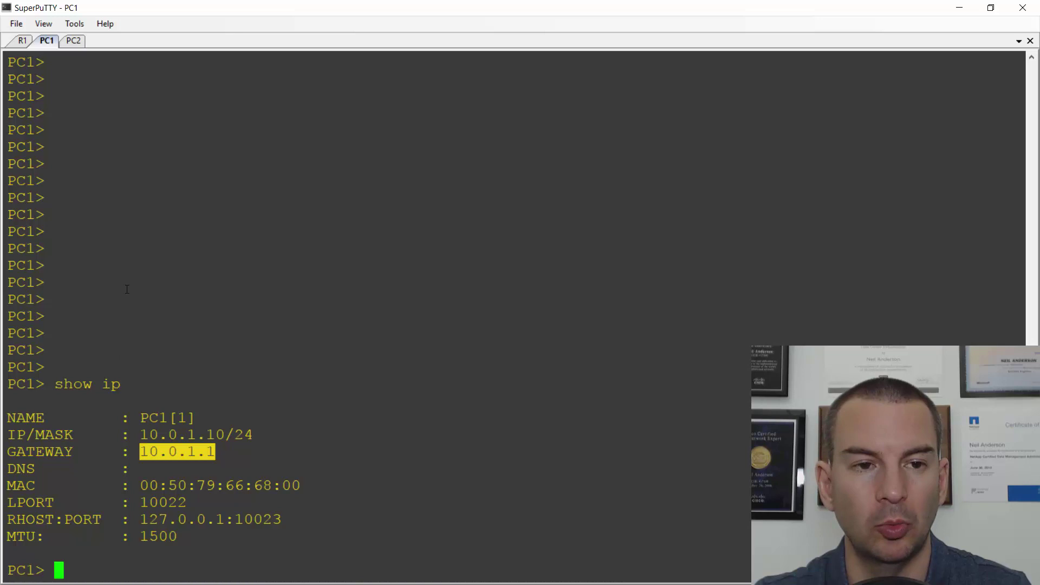
Run 'show ip' on PC2 and highlight its address 10.0.2.10/24 and gateway 10.0.2.1.
click(74, 41)
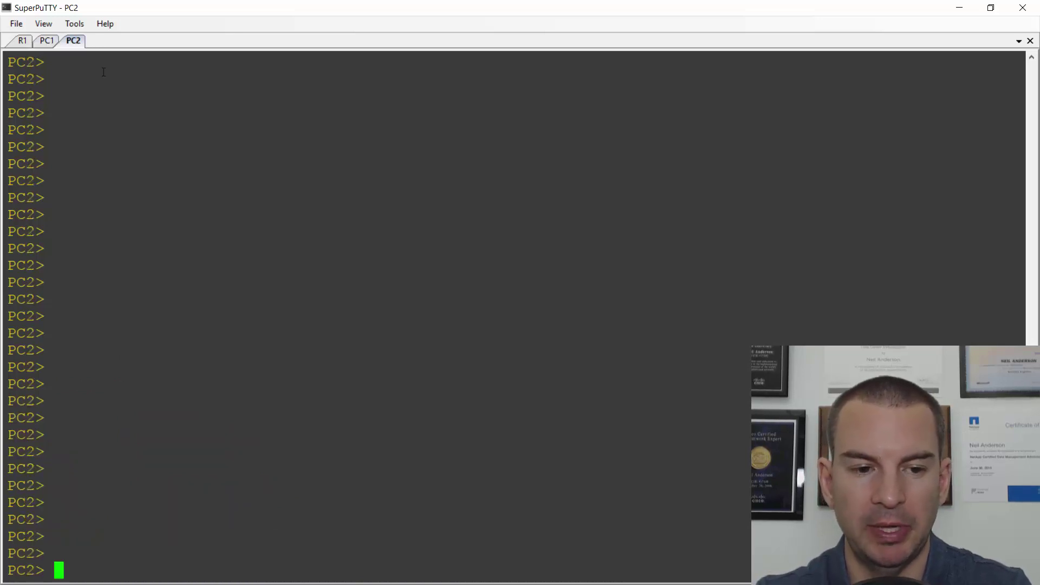
text(show ip)
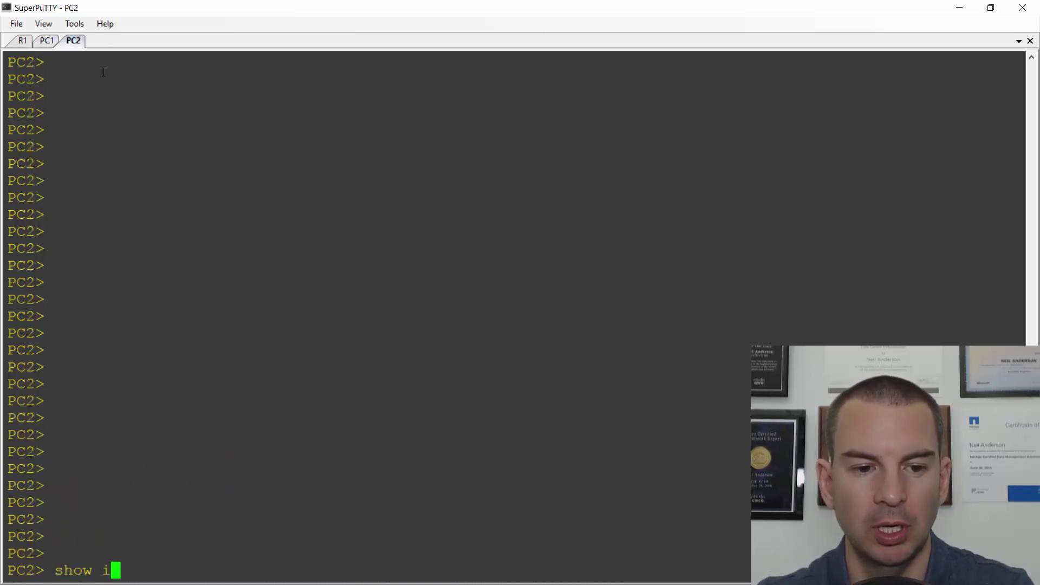
key(Return)
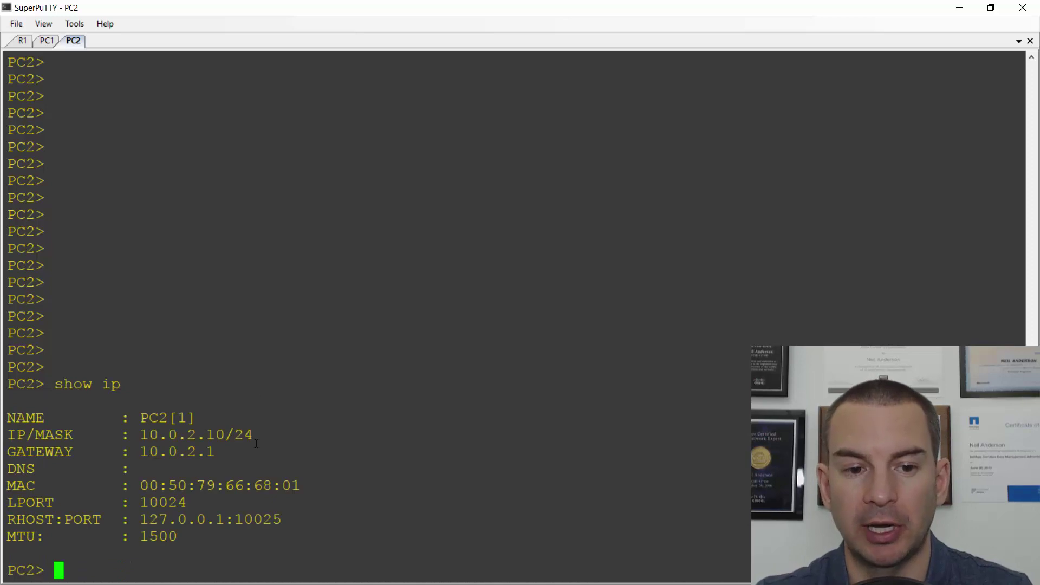
drag(255, 437, 149, 436)
drag(215, 452, 147, 452)
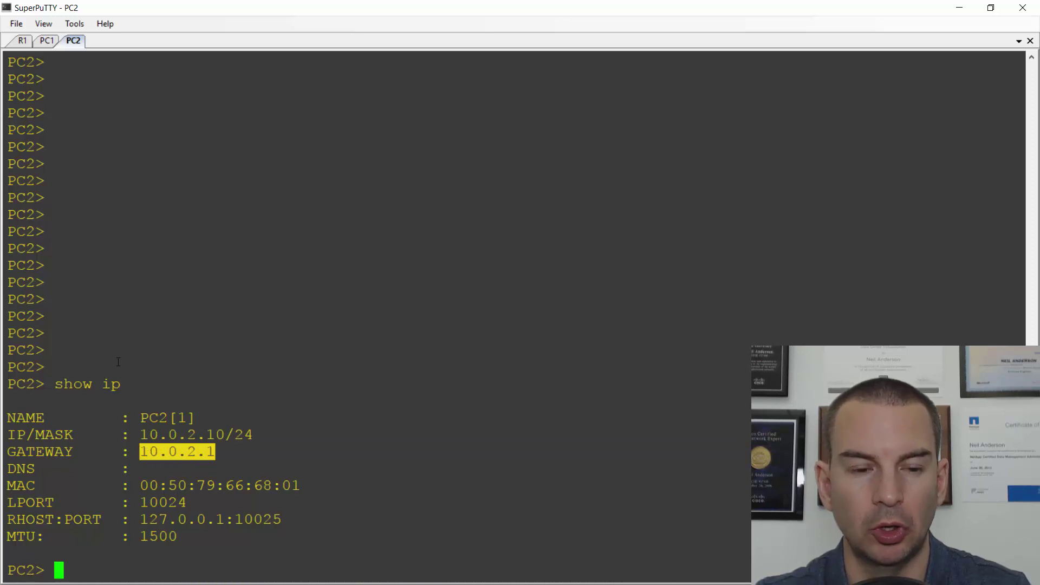
On R1, run 'sh ip int brief' and 'sh ip route', showing unassigned down interfaces and no routes.
click(20, 44)
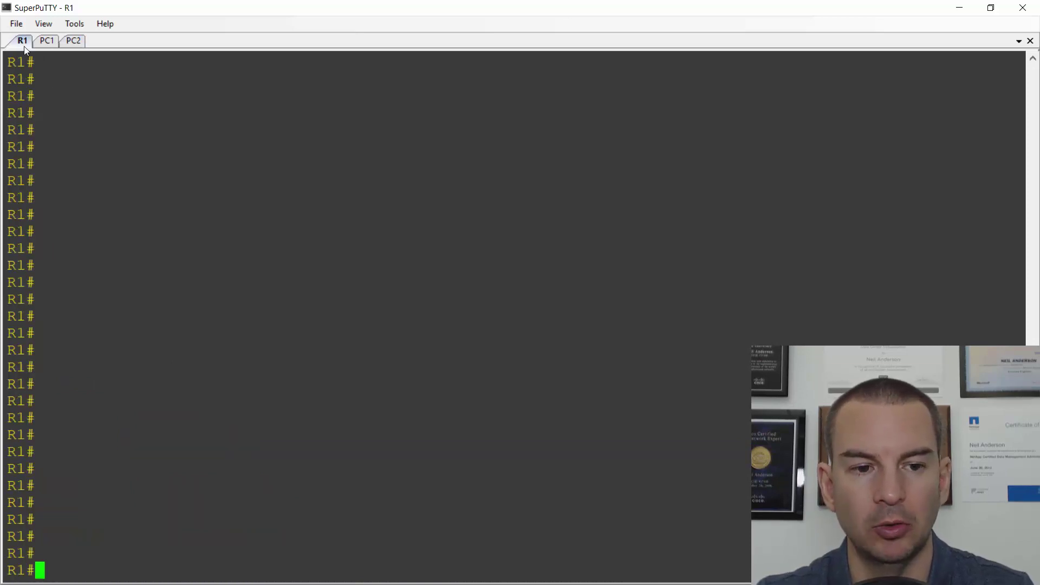
text(sh )
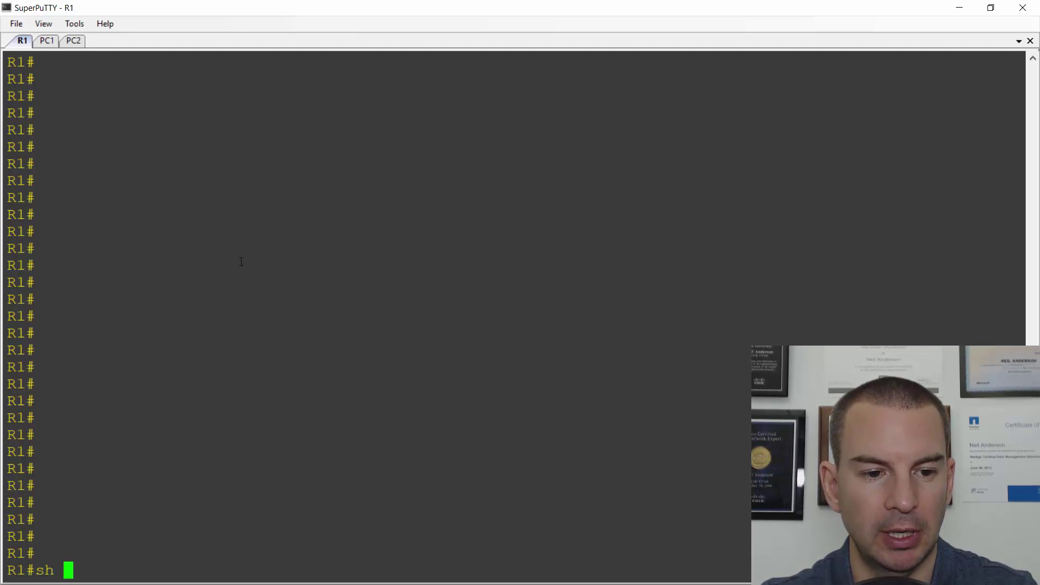
text(ip int )
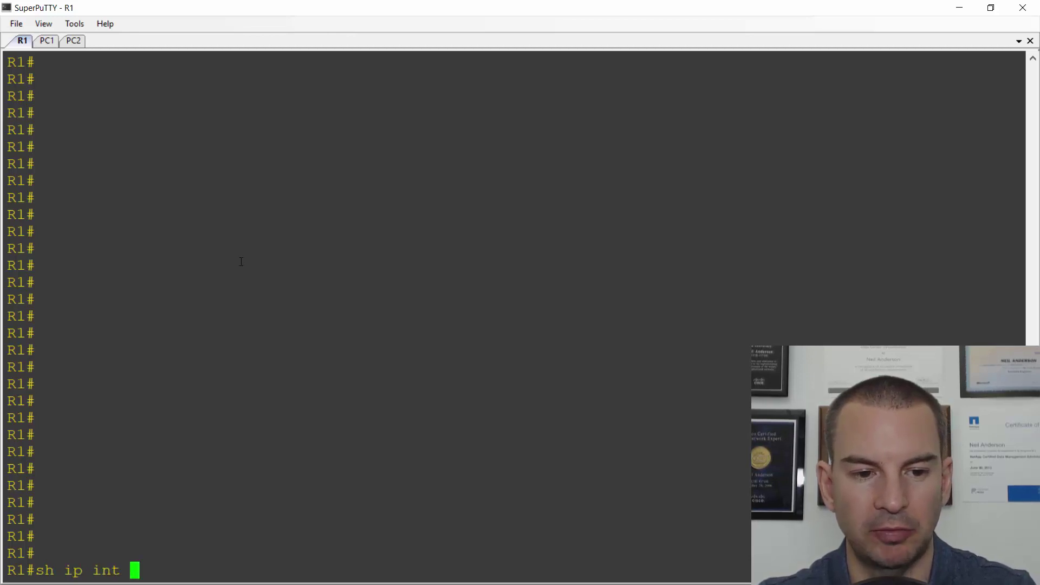
text(breif)
key(BackSpace)
key(BackSpace)
key(BackSpace)
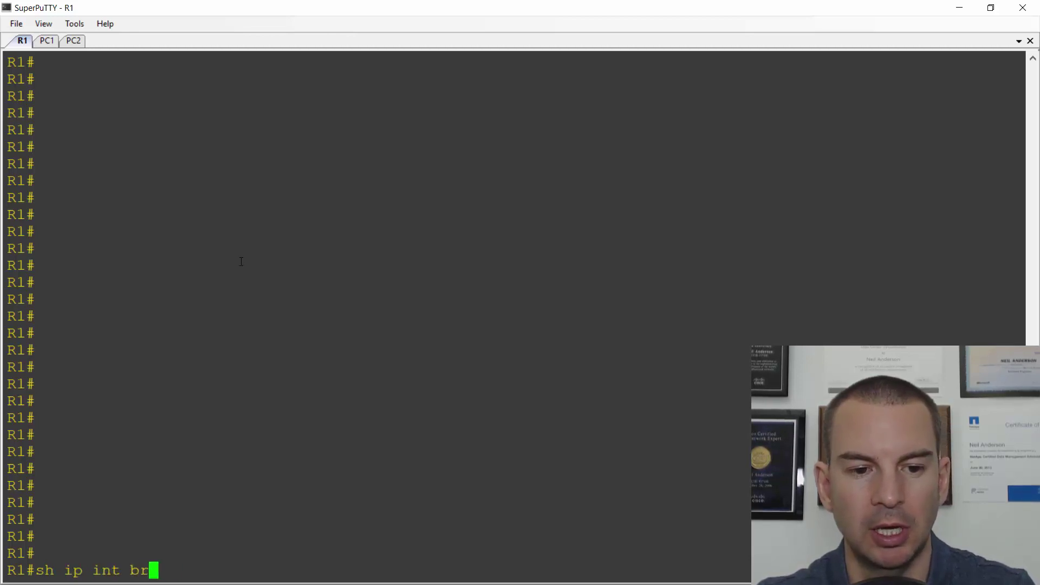
text(ief)
key(Return)
key(Up)
key(Return)
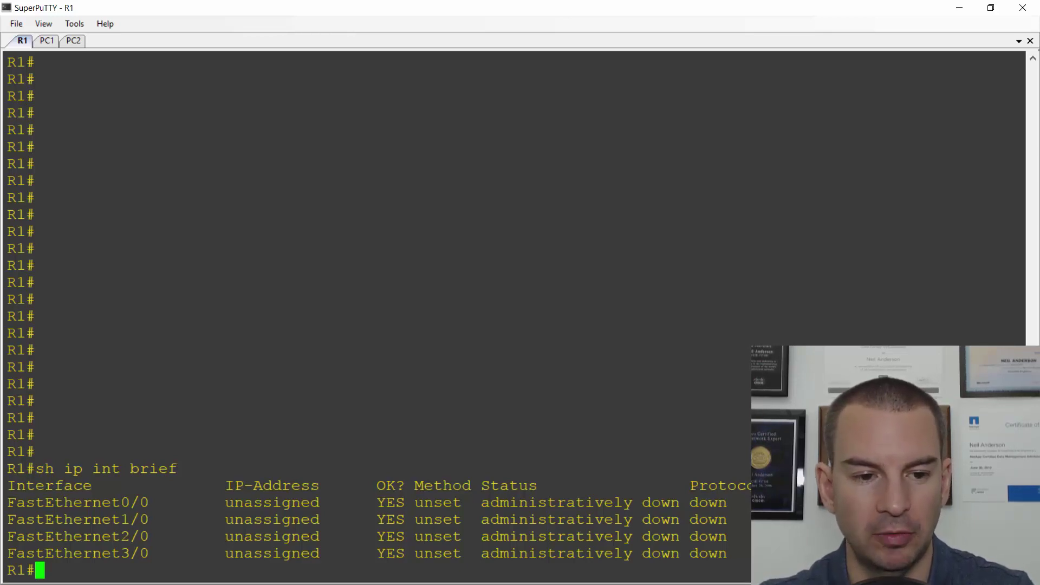
text(sh ip route)
key(Return)
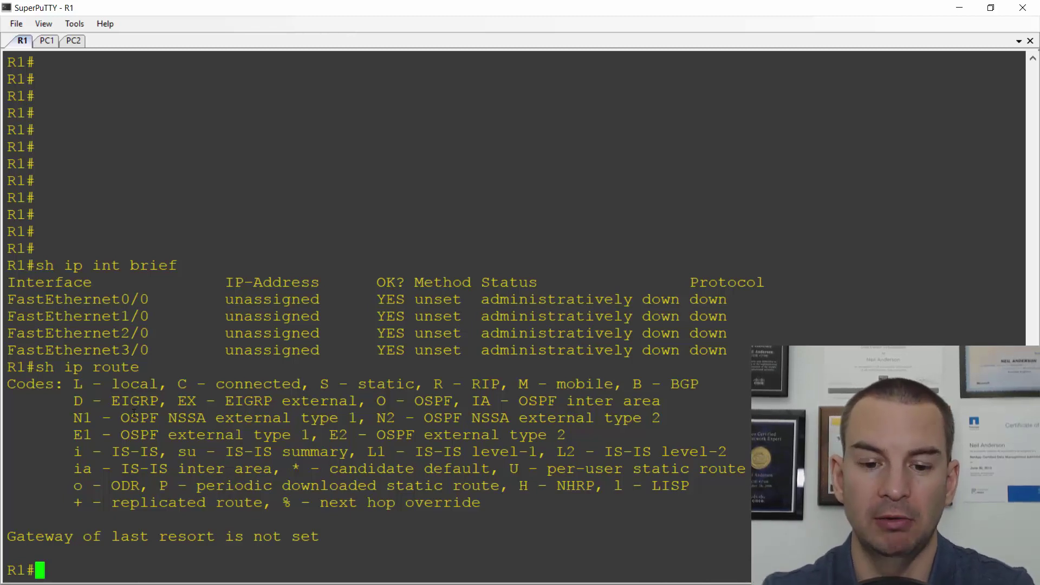
Enter config mode and give FastEthernet0/0 address 10.0.0.1 255.255.255.0, enabling it with no shut.
text(confi)
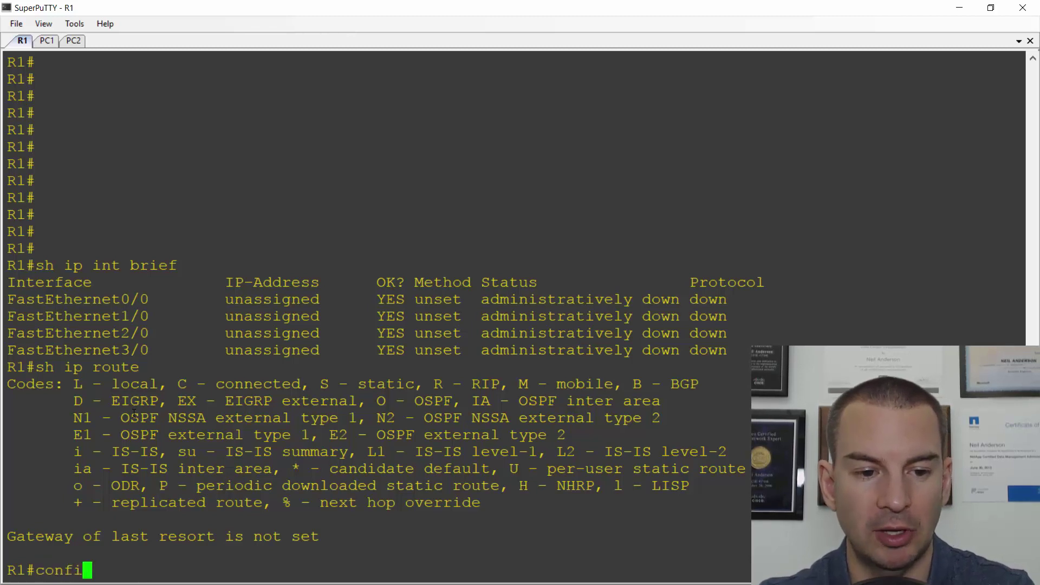
text(g t)
key(Return)
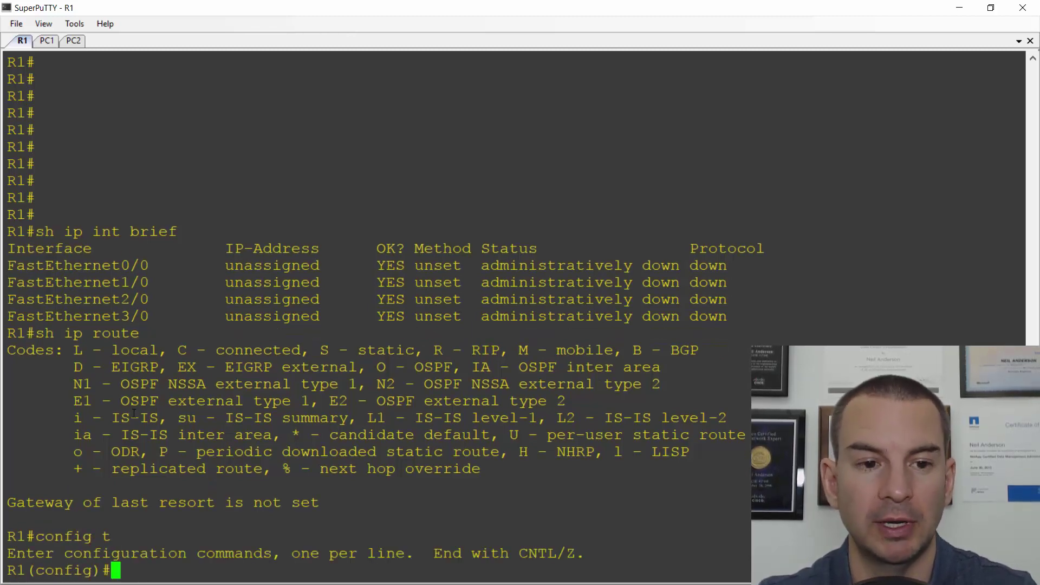
text(int f)
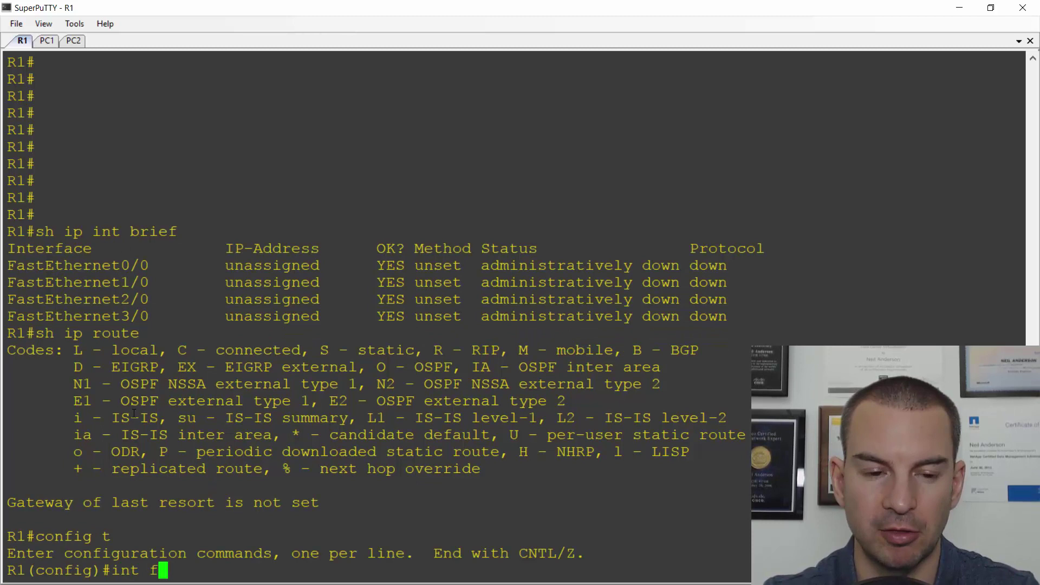
text(0/0)
key(Return)
text(ip)
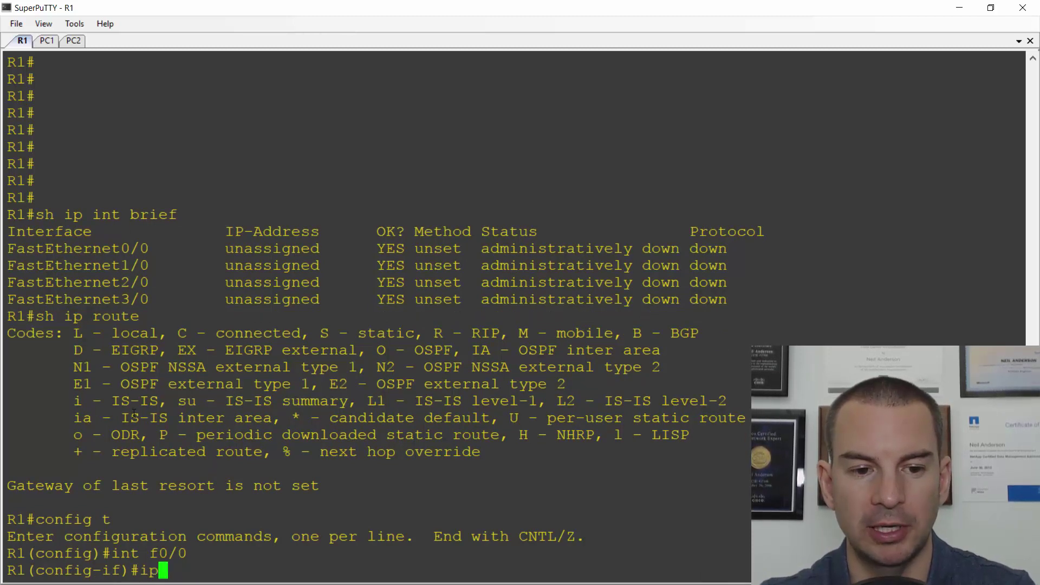
text( add 10.0)
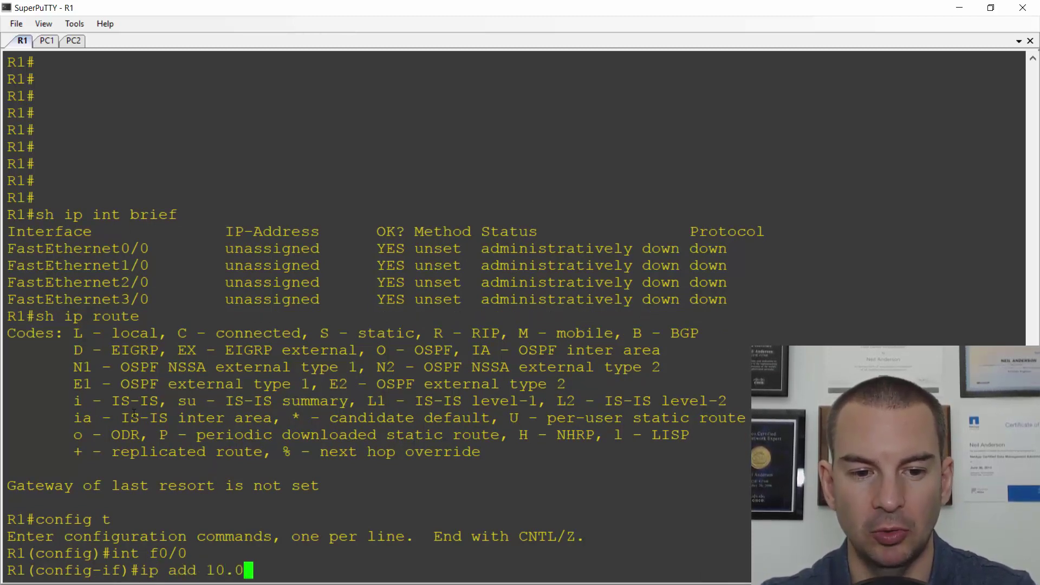
text(.0.1 )
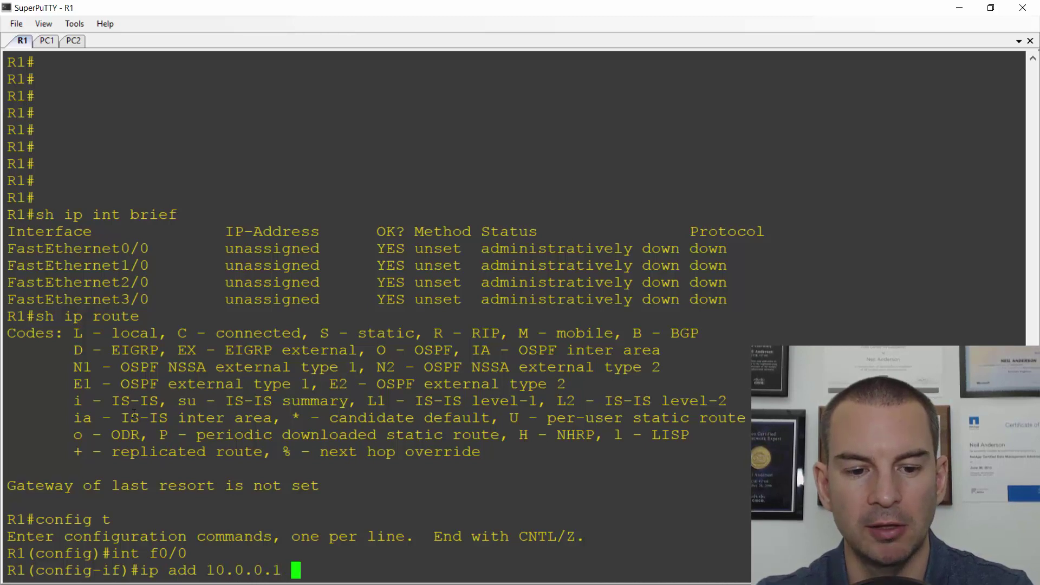
text(255.255.2)
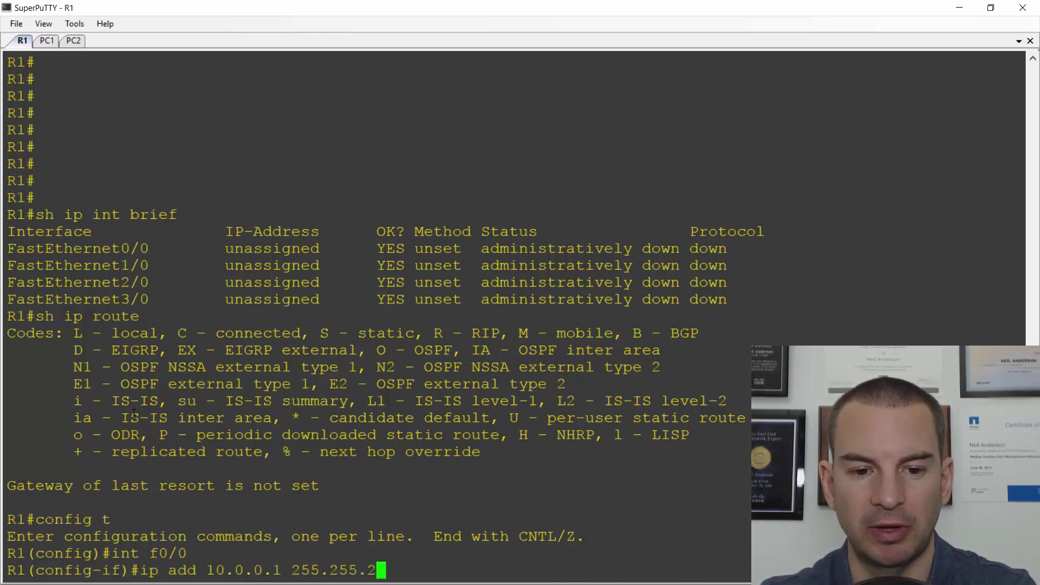
text(55.0)
key(Return)
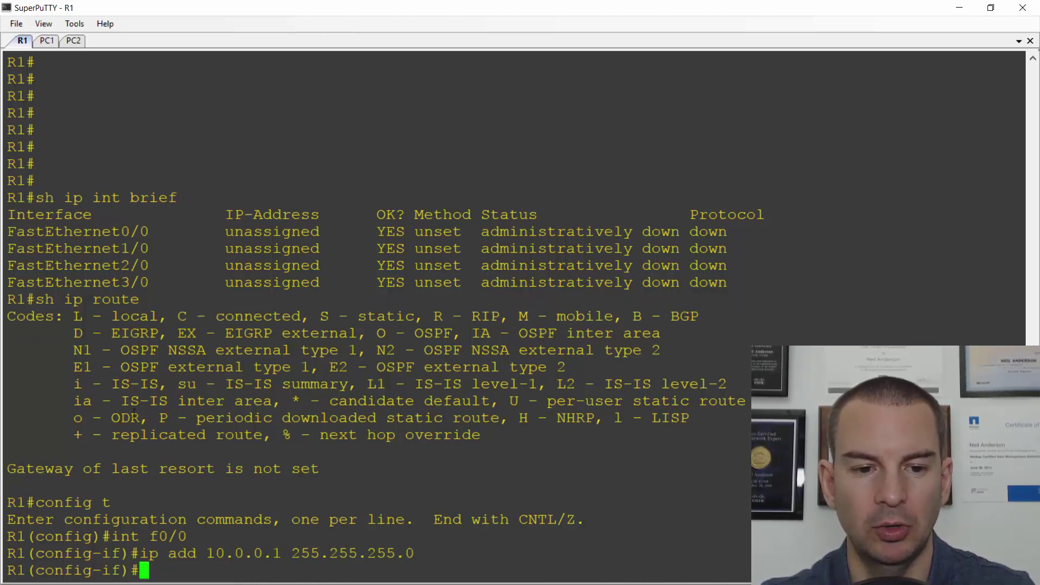
text(no shut)
key(Return)
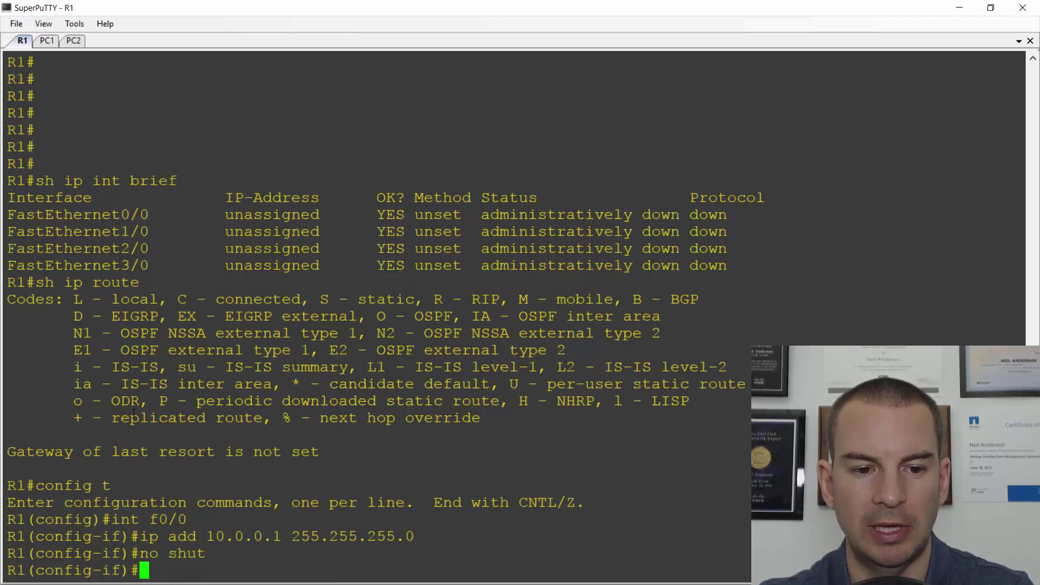
Give FastEthernet1/0 address 10.0.1.1 255.255.255.0 and bring it up.
text(int f)
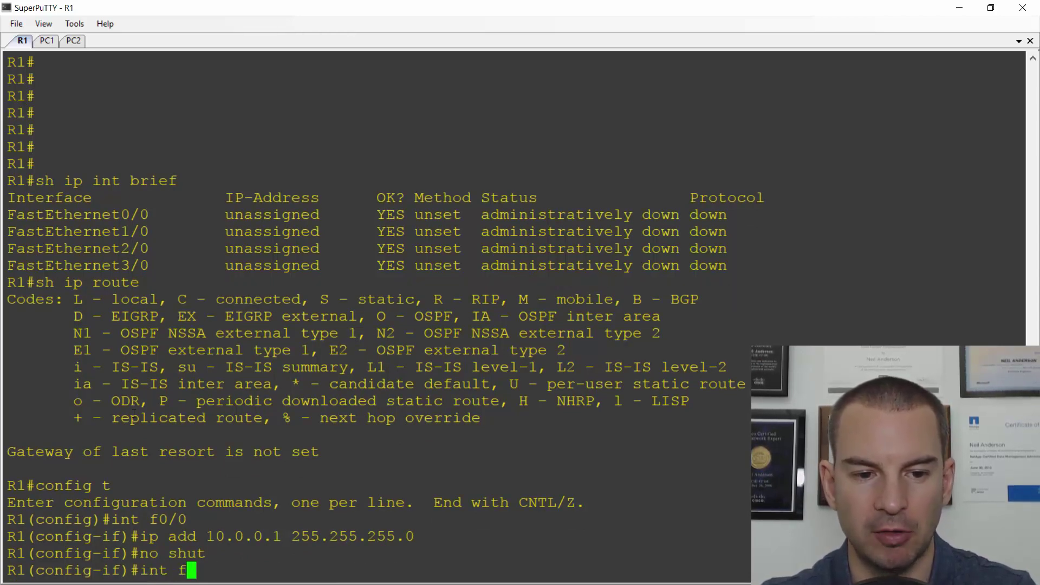
text(1/0)
key(Return)
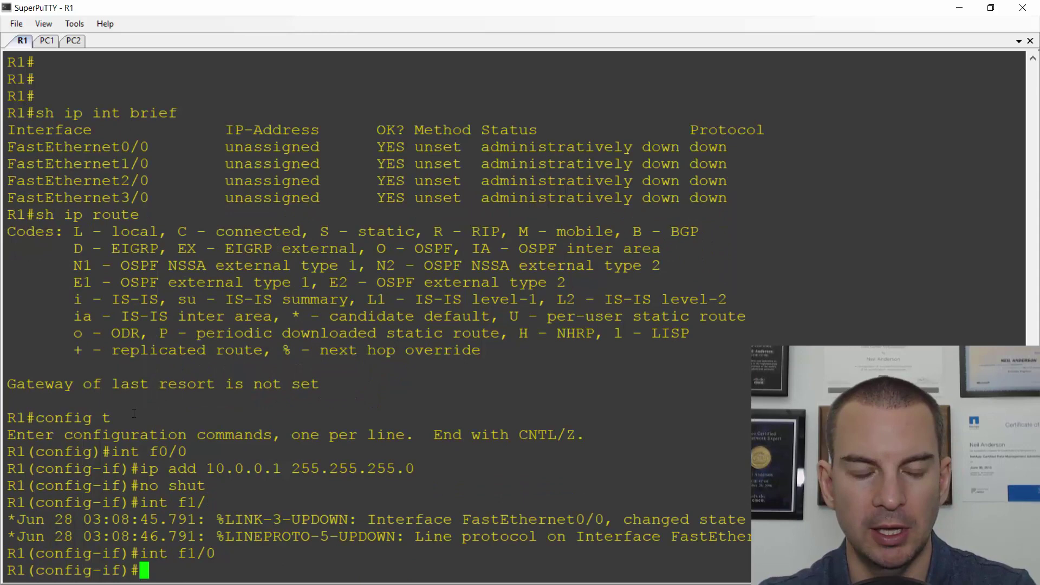
text(ip add 10)
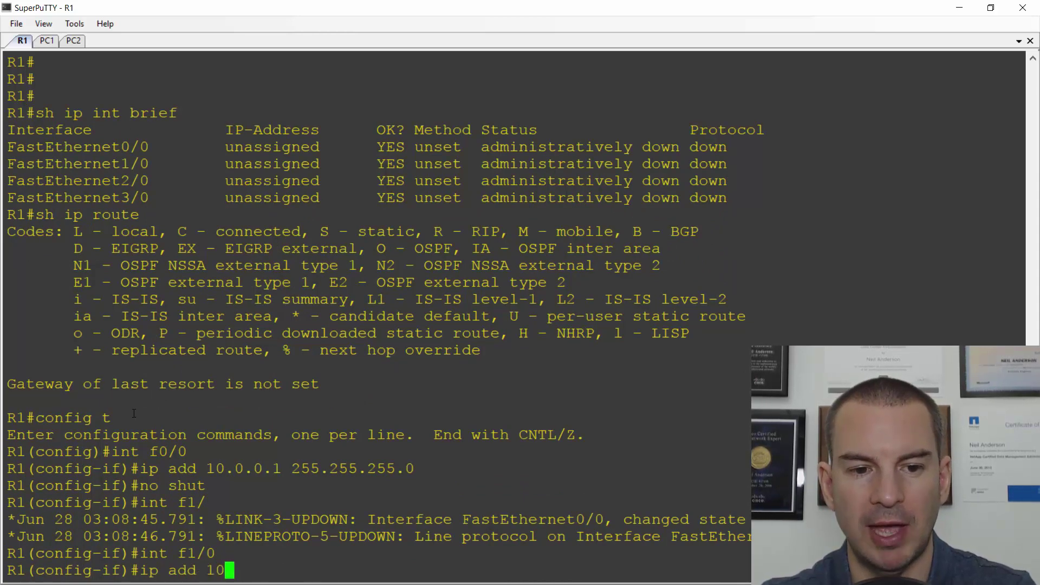
text(.0.1.1)
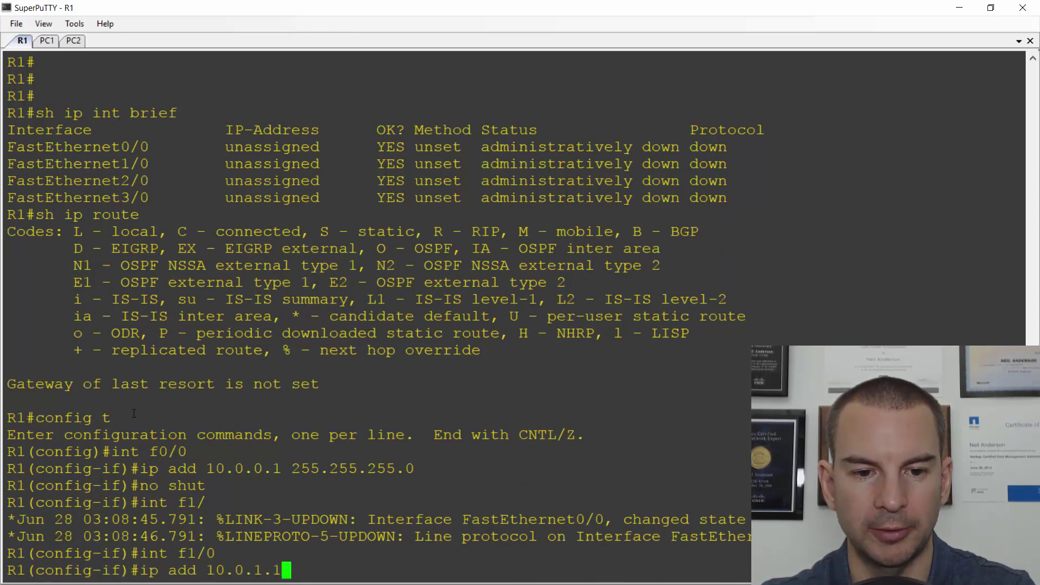
text( 255.255)
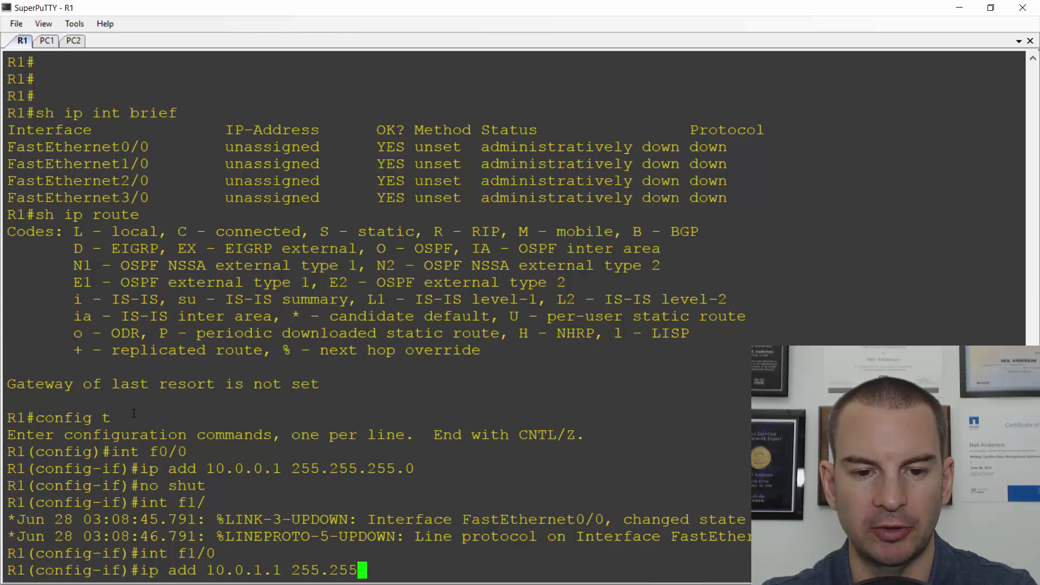
text(.255.0)
key(Return)
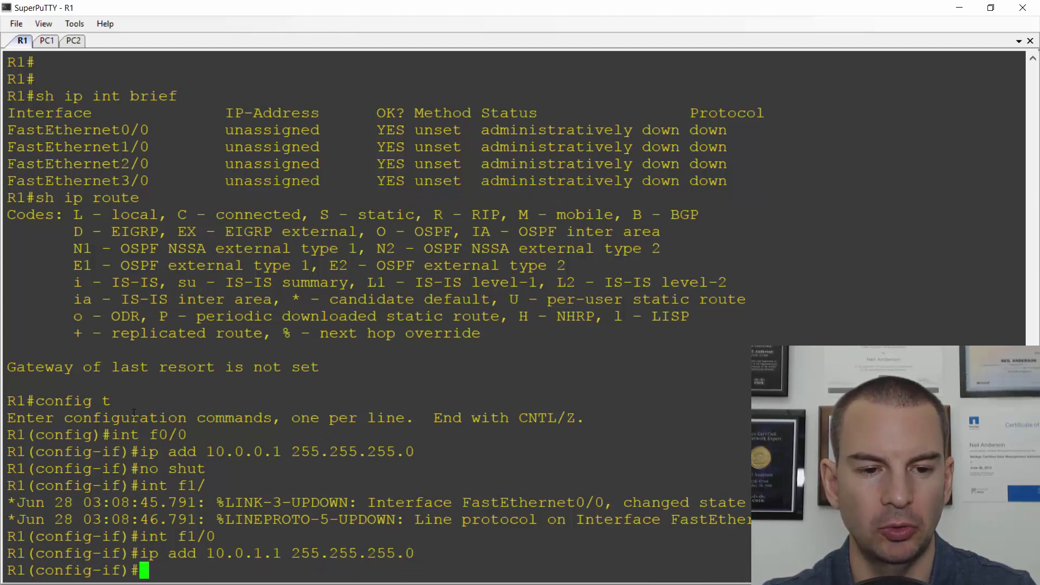
text(no shut)
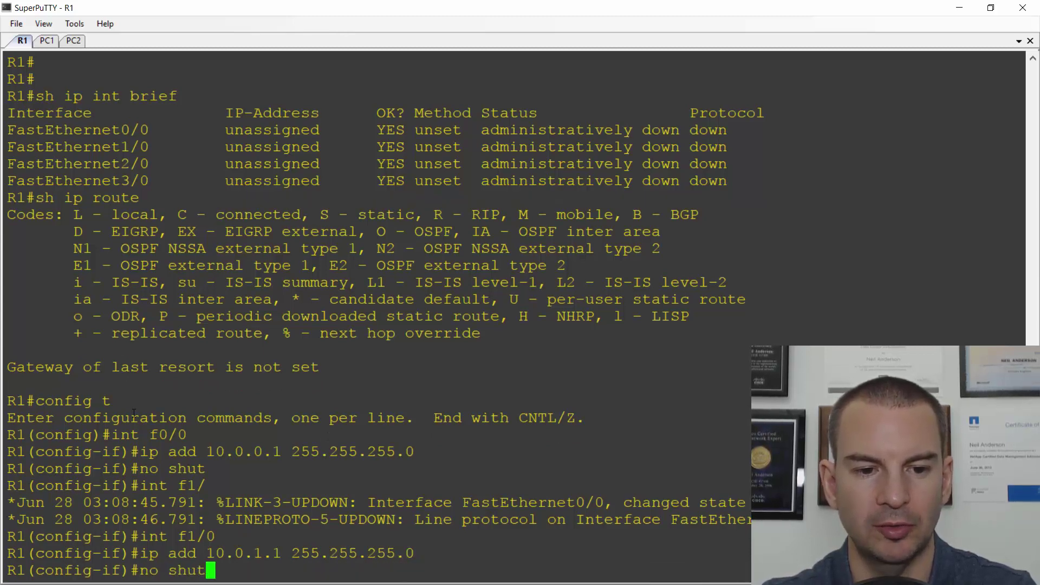
key(Return)
Give FastEthernet2/0 address 10.0.2.1 255.255.255.0, bring it up, and type end.
text(int f)
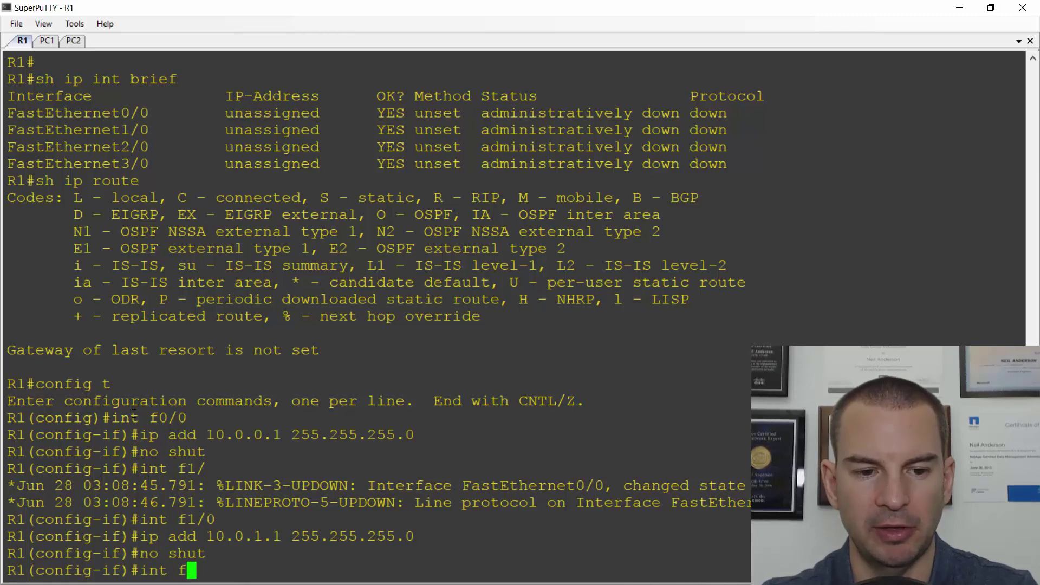
text(2/0)
key(Return)
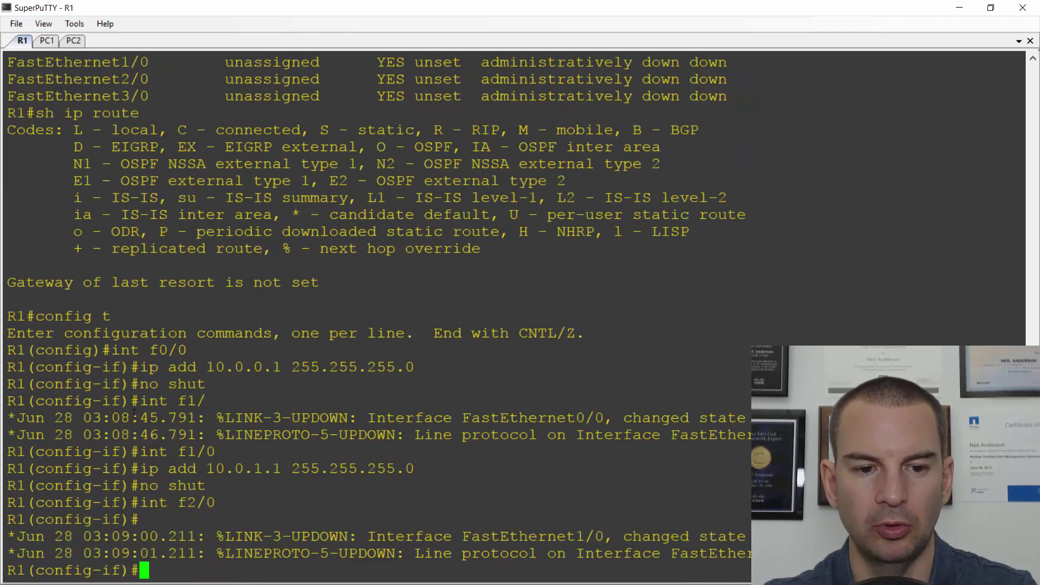
text(ip add 10.0)
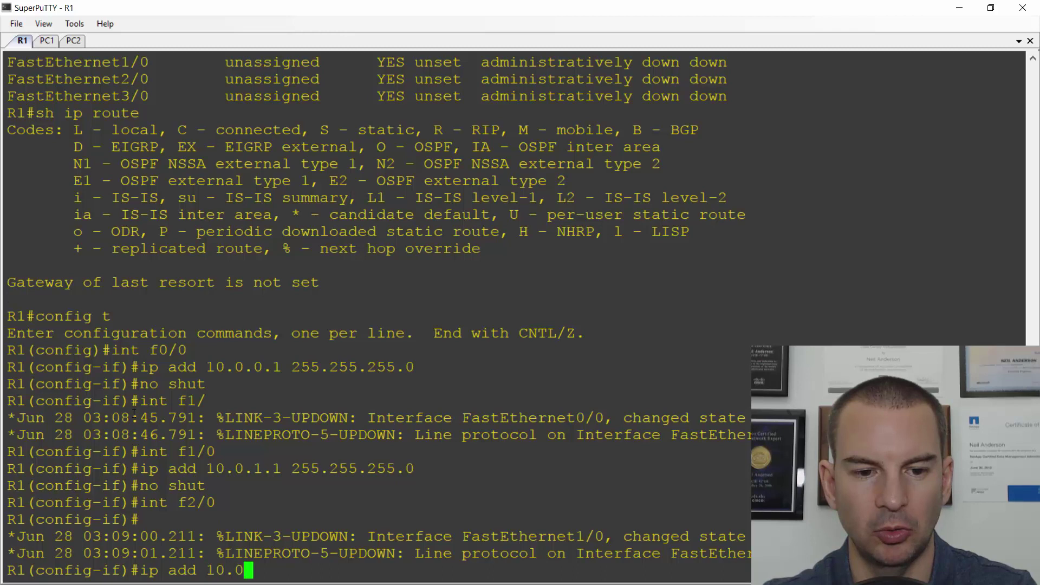
text(.2.1 )
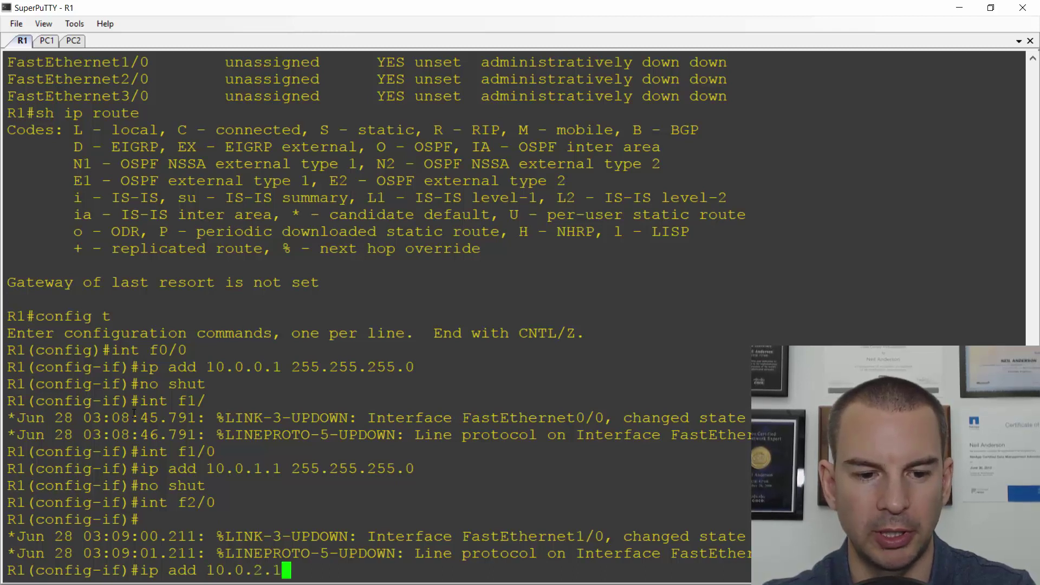
text(255.255)
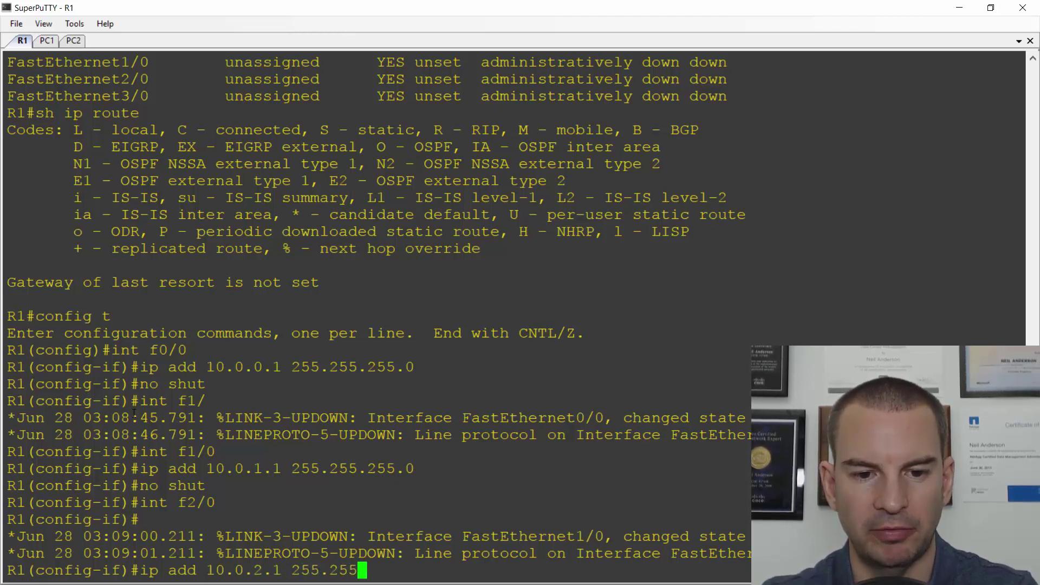
text(.255.0)
key(Return)
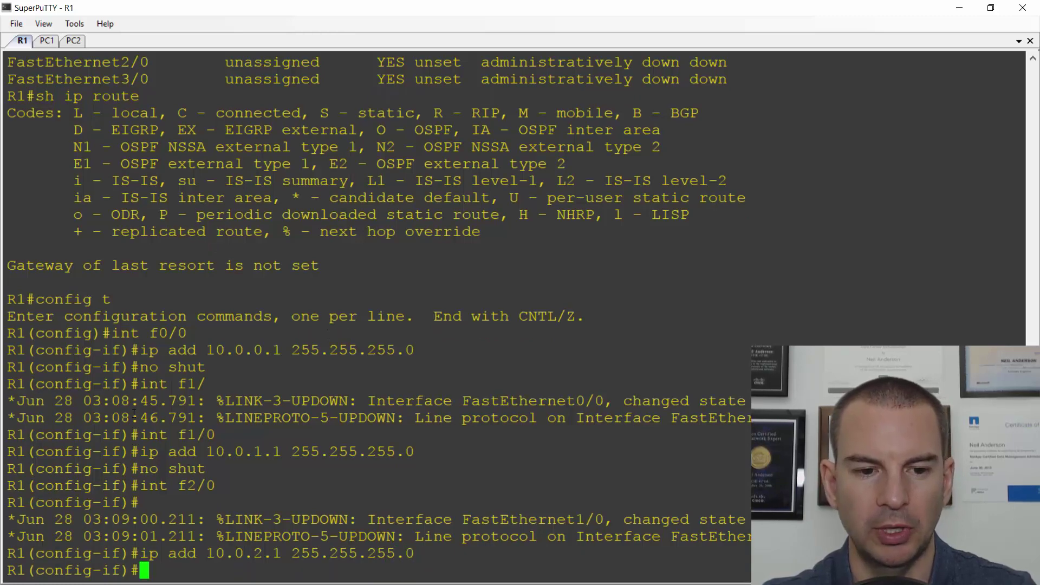
text(no shut)
key(Return)
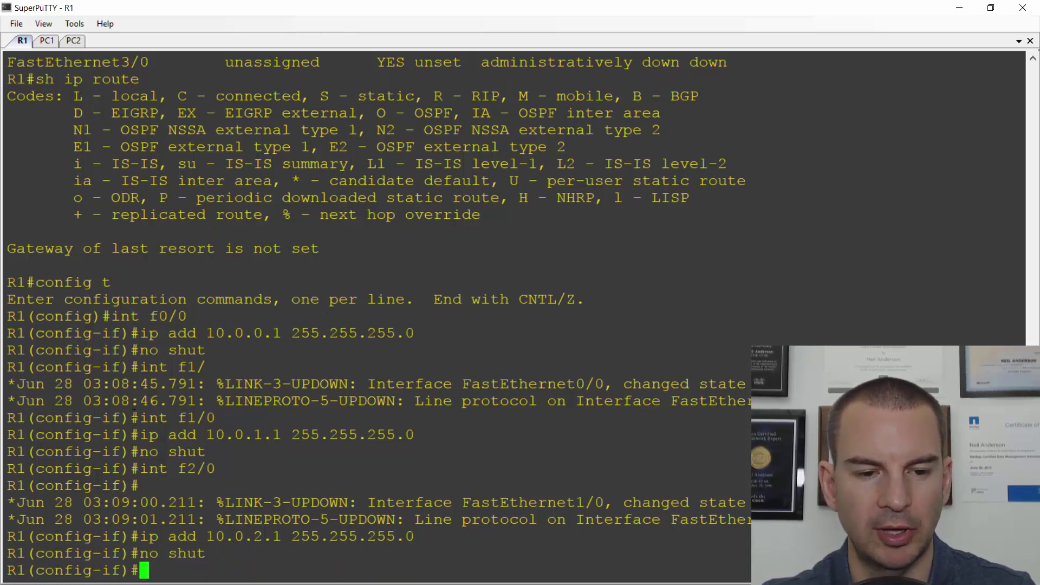
text(end)
key(Return)
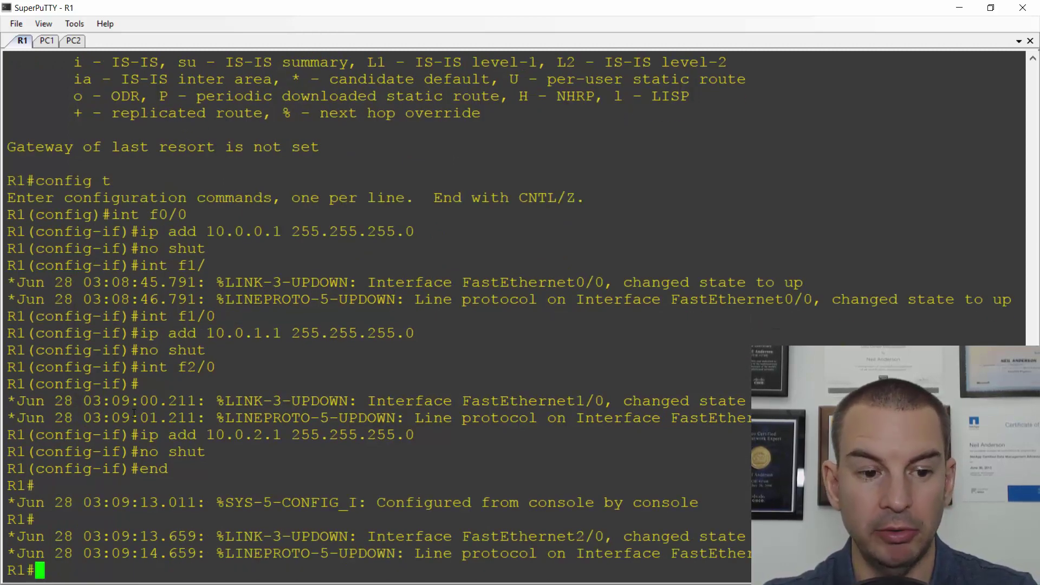
Run 'sh ip route' on R1 to display the routing table.
text(sh ip routt)
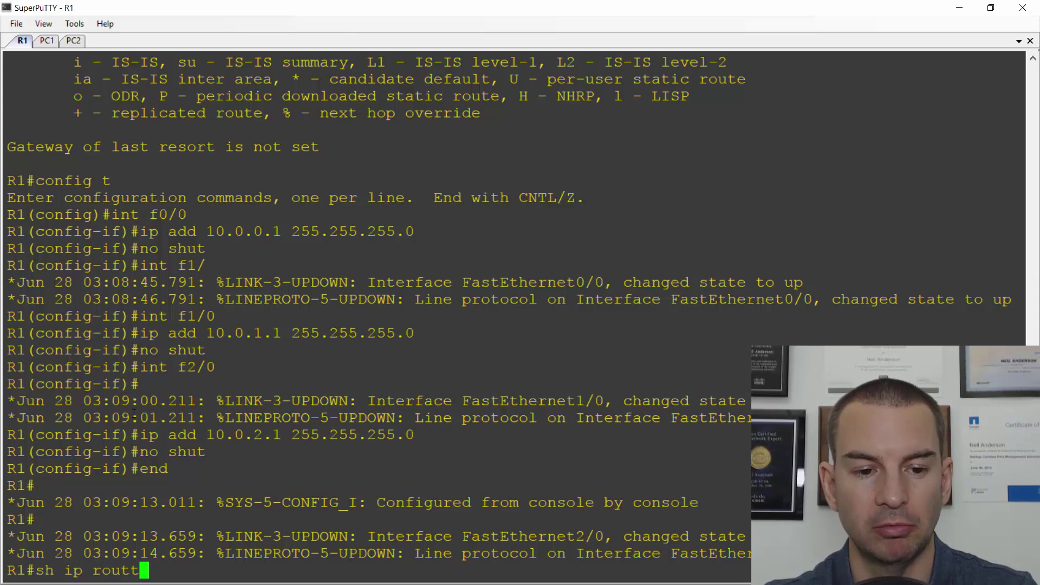
key(BackSpace)
text(e)
key(Return)
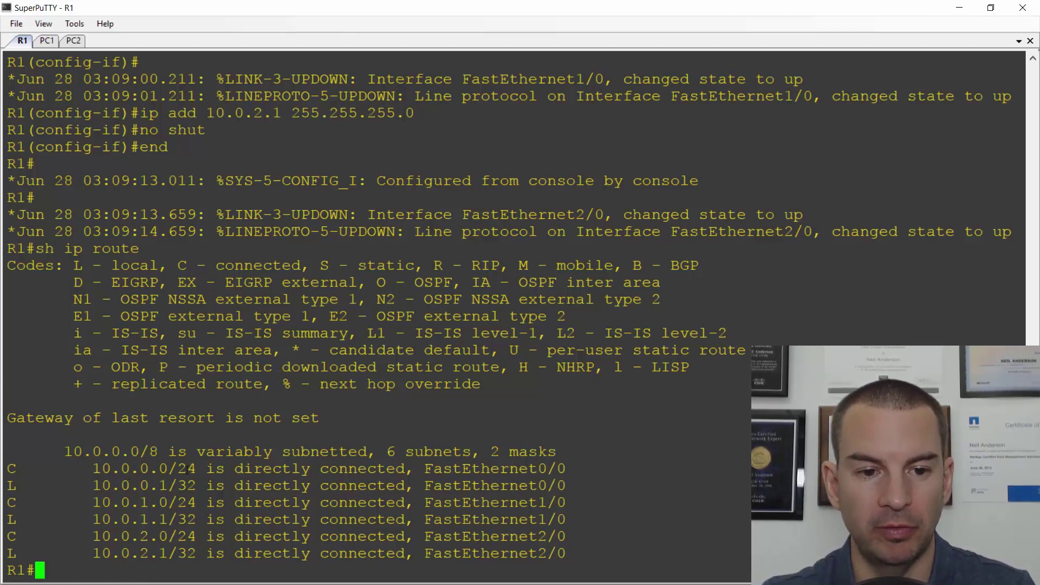
Highlight the connected routes 10.0.0.0/24, 10.0.1.0/24, 10.0.2.0/24 and their FastEthernet interfaces.
drag(197, 468, 93, 469)
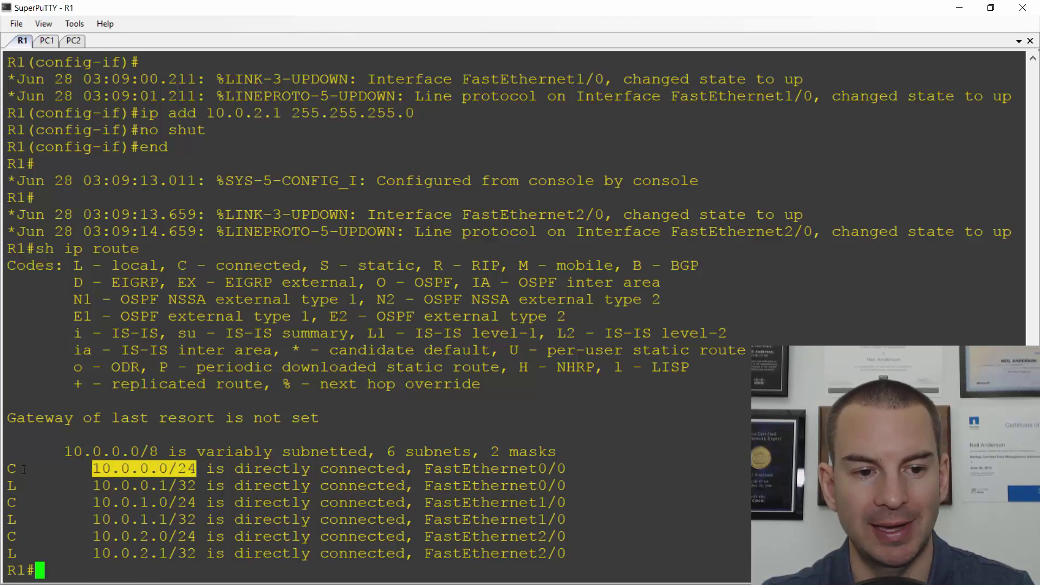
drag(24, 469, 425, 469)
click(538, 480)
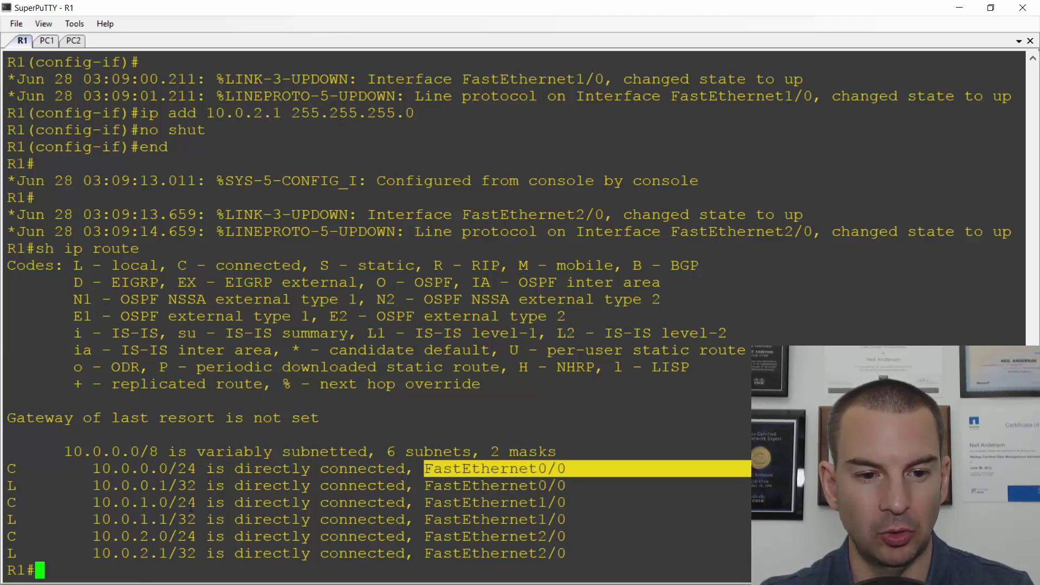
drag(196, 504, 98, 505)
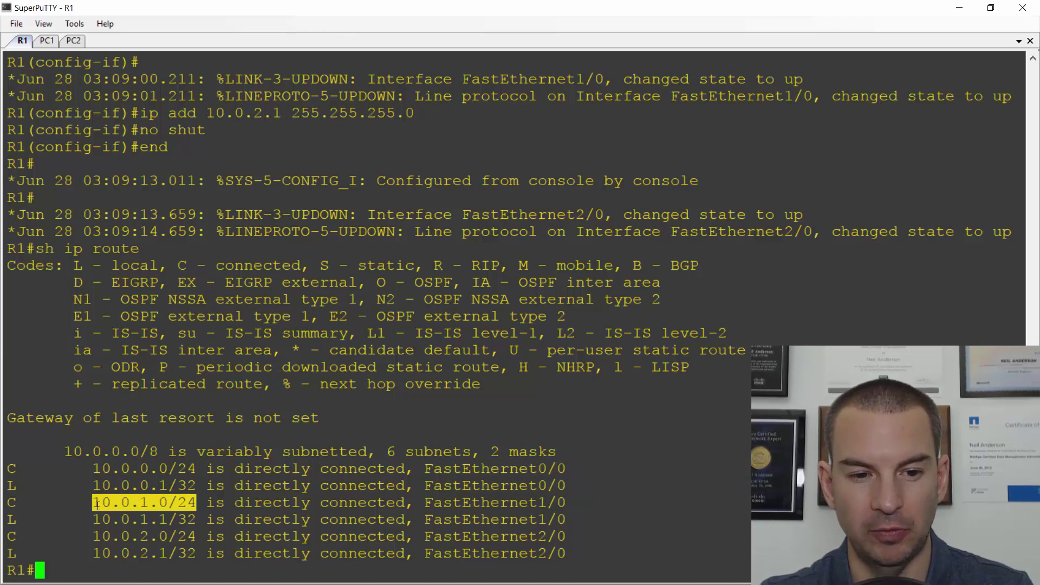
drag(567, 504, 423, 507)
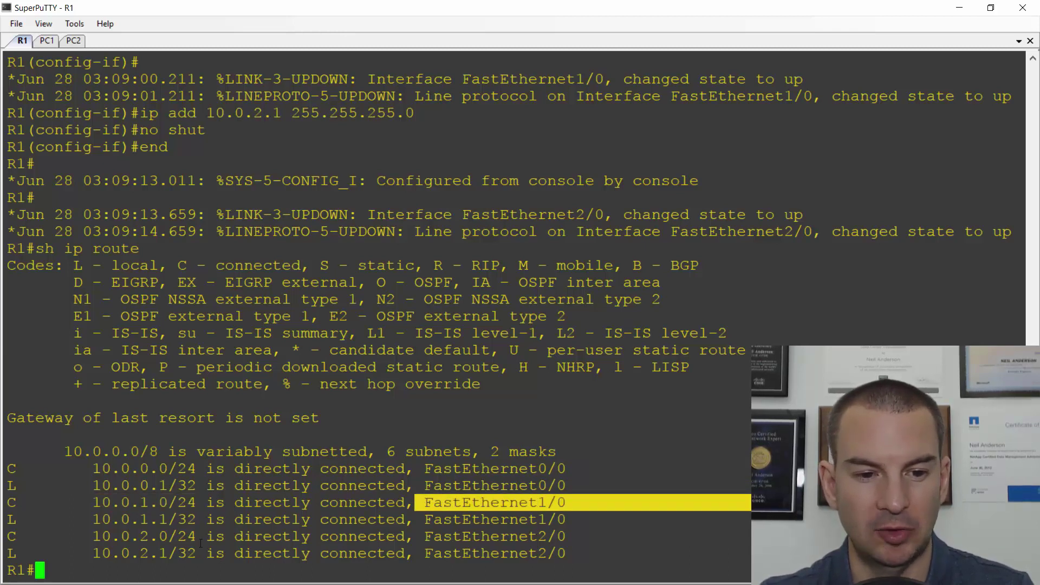
drag(195, 537, 96, 540)
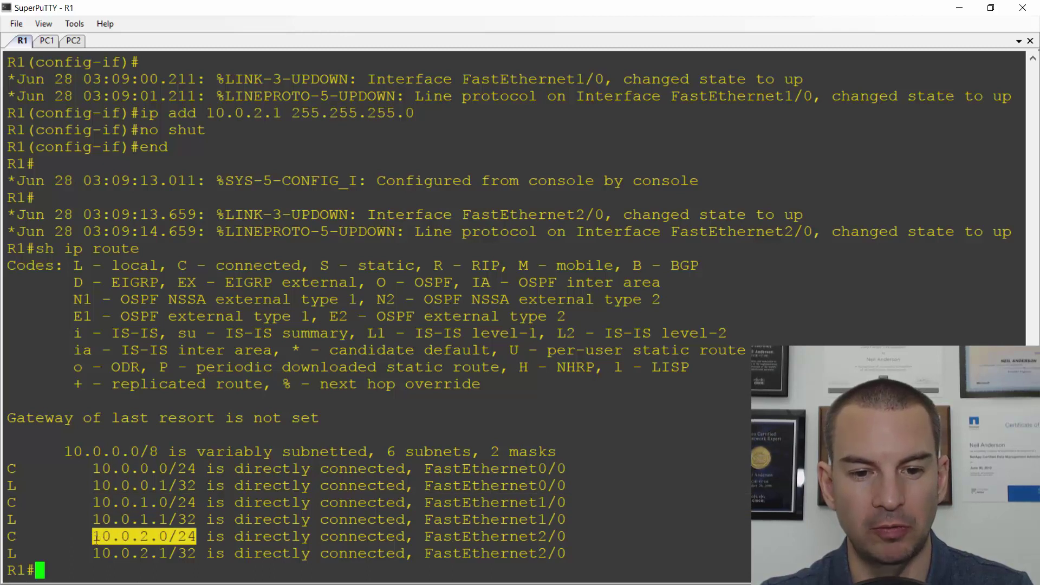
drag(567, 537, 431, 541)
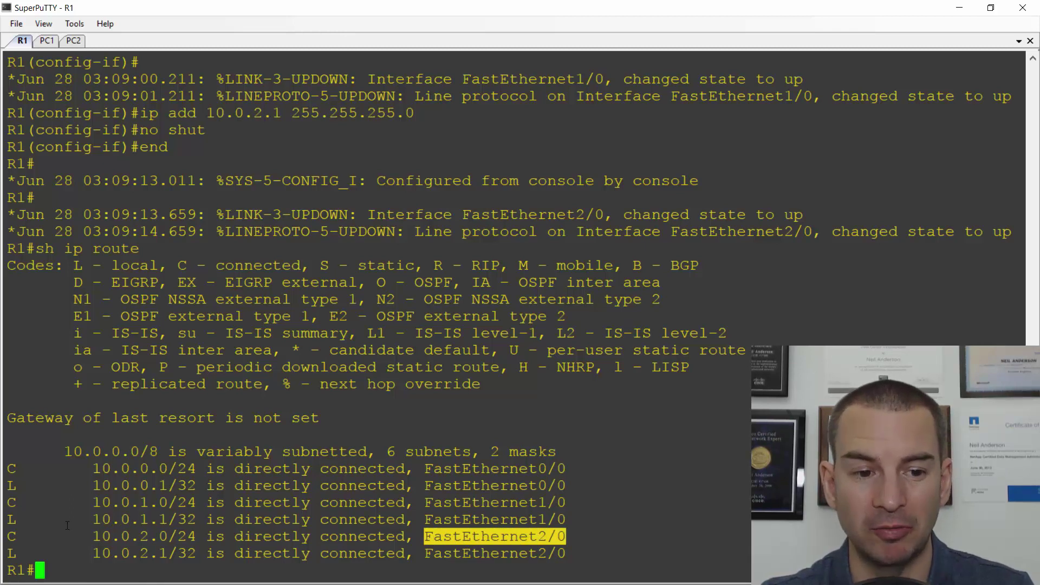
Highlight the local /32 routes 10.0.0.1, 10.0.1.1 and 10.0.2.1, contrasting /32 with /24 masks.
drag(25, 485, 11, 486)
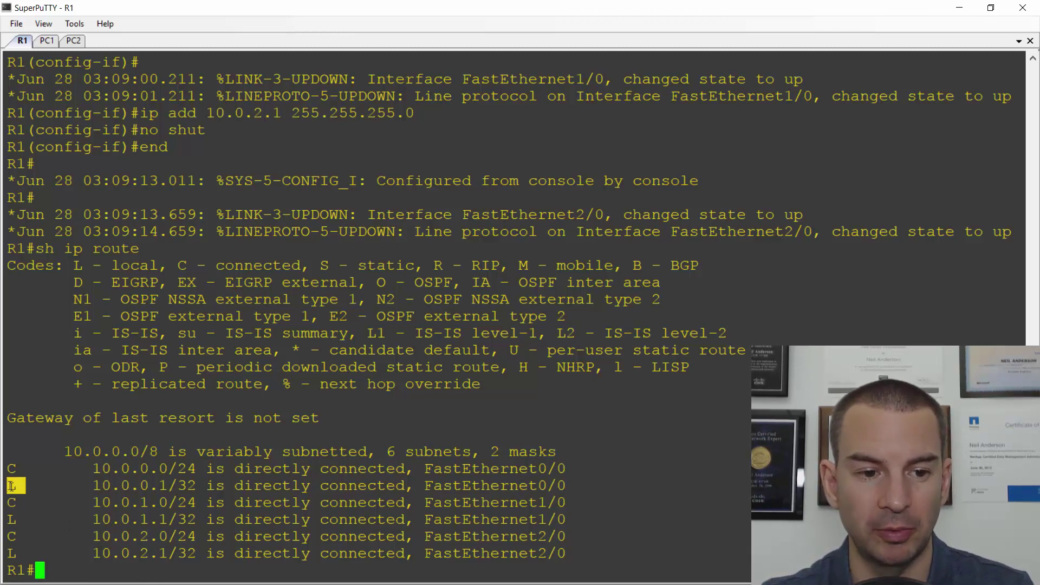
drag(205, 485, 97, 485)
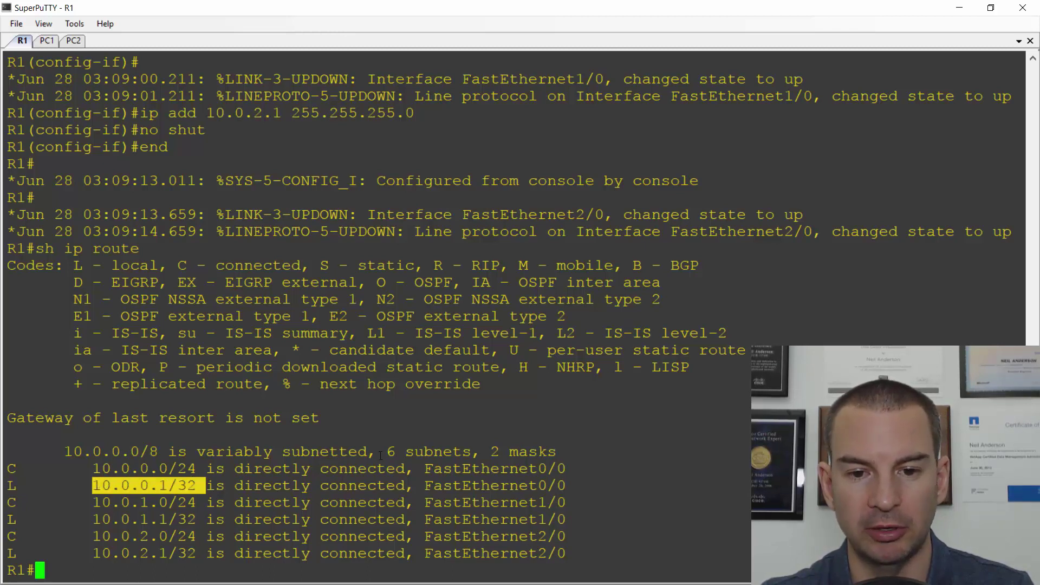
drag(566, 485, 429, 484)
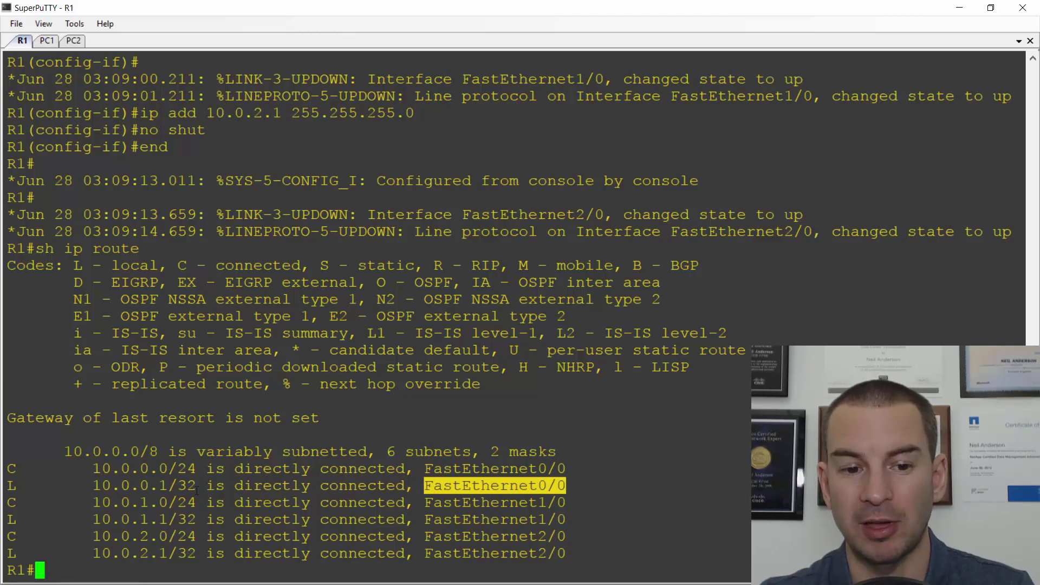
drag(196, 486, 168, 486)
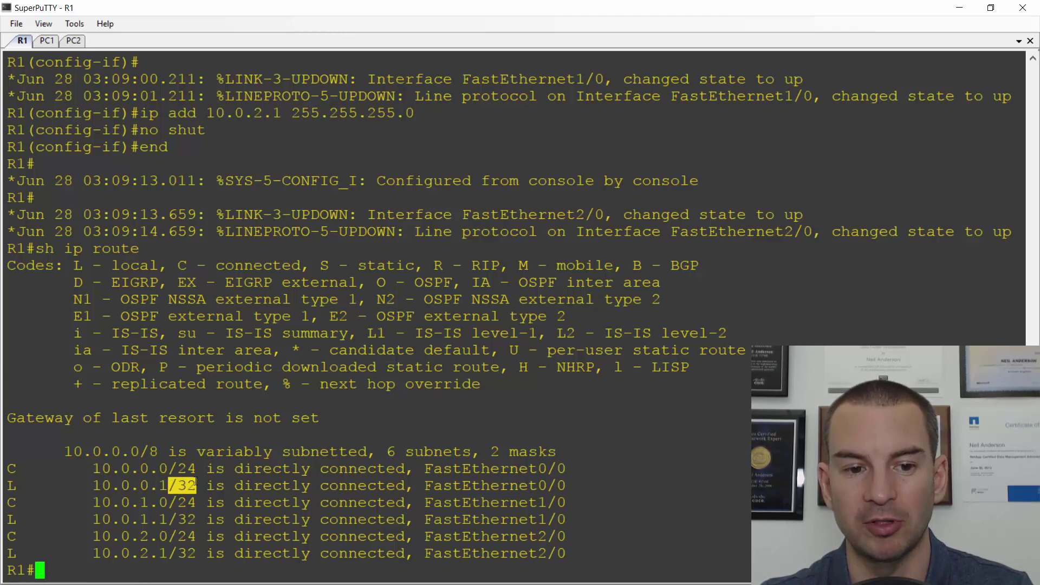
drag(196, 469, 175, 468)
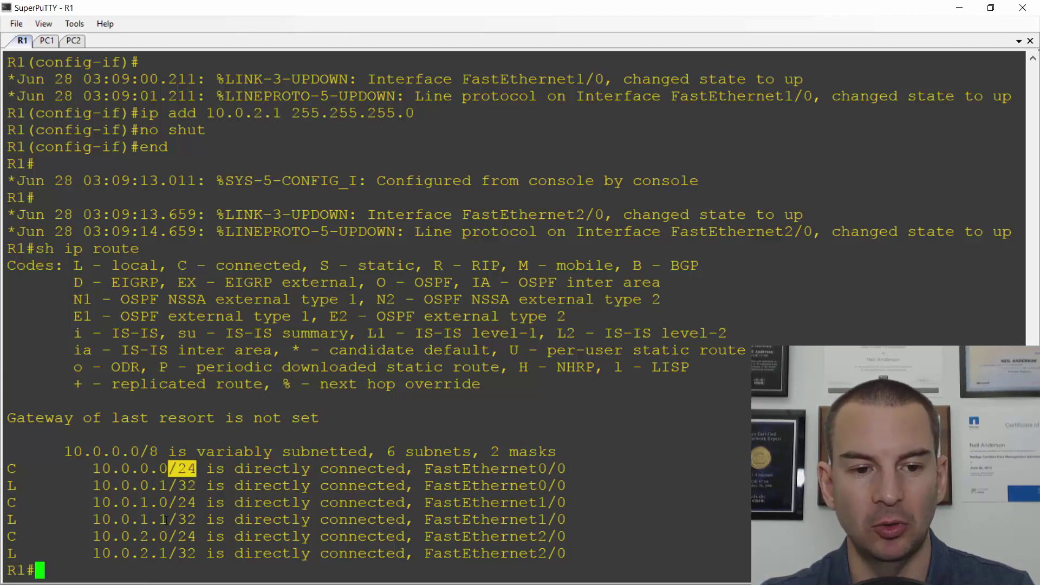
drag(168, 519, 100, 520)
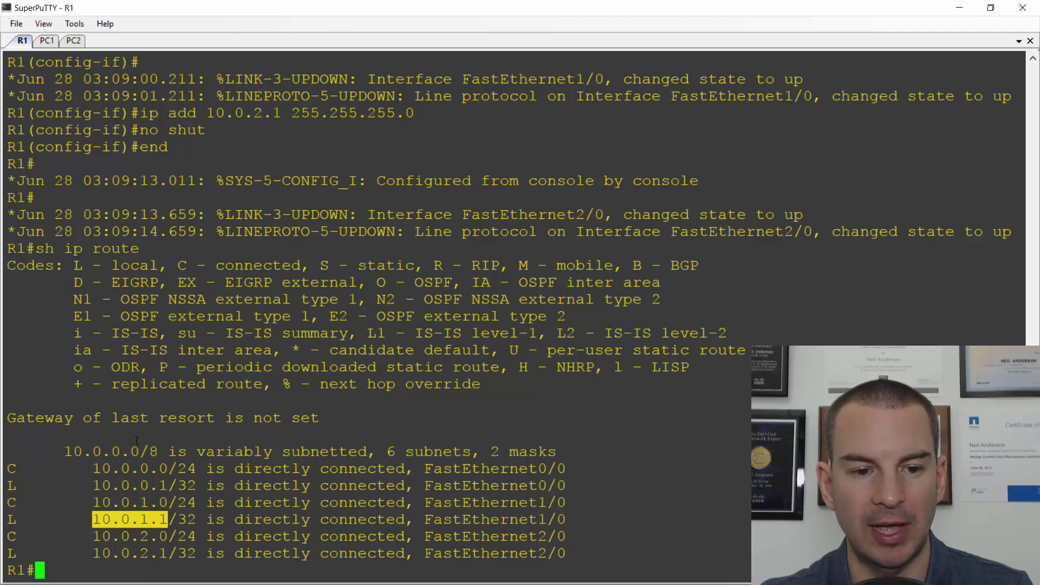
drag(177, 553, 96, 553)
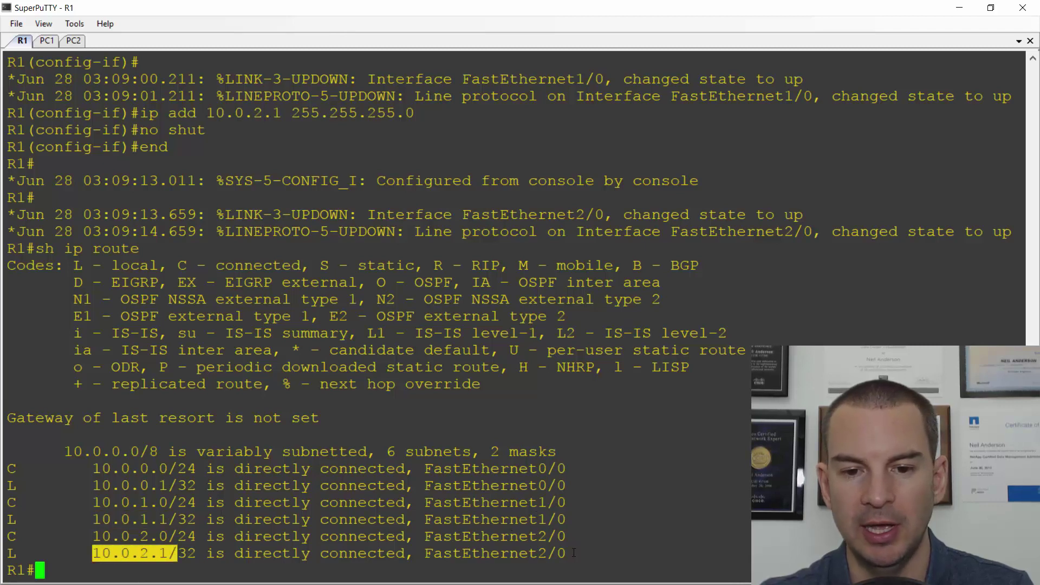
drag(570, 553, 425, 554)
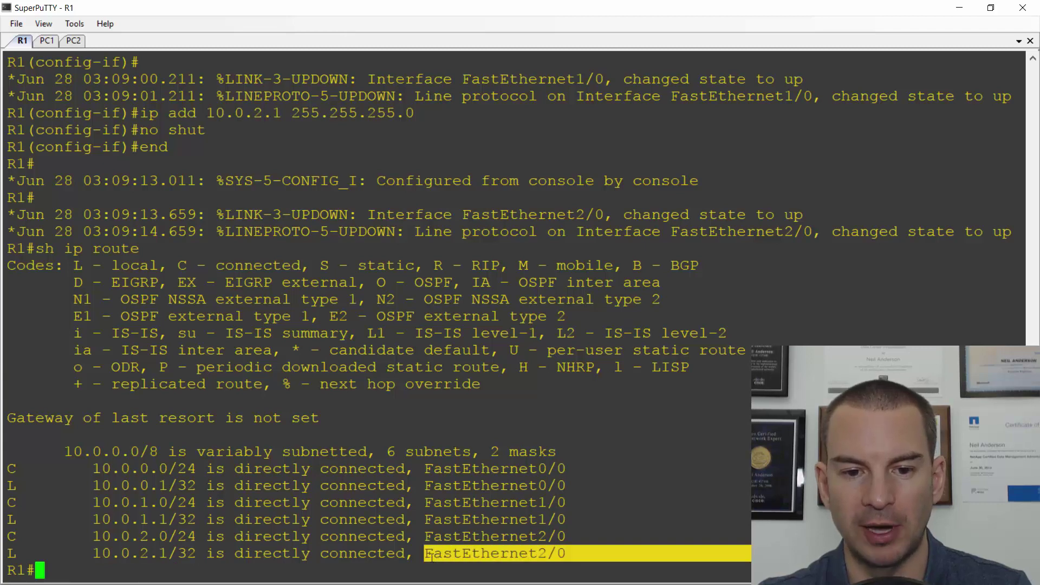
click(256, 412)
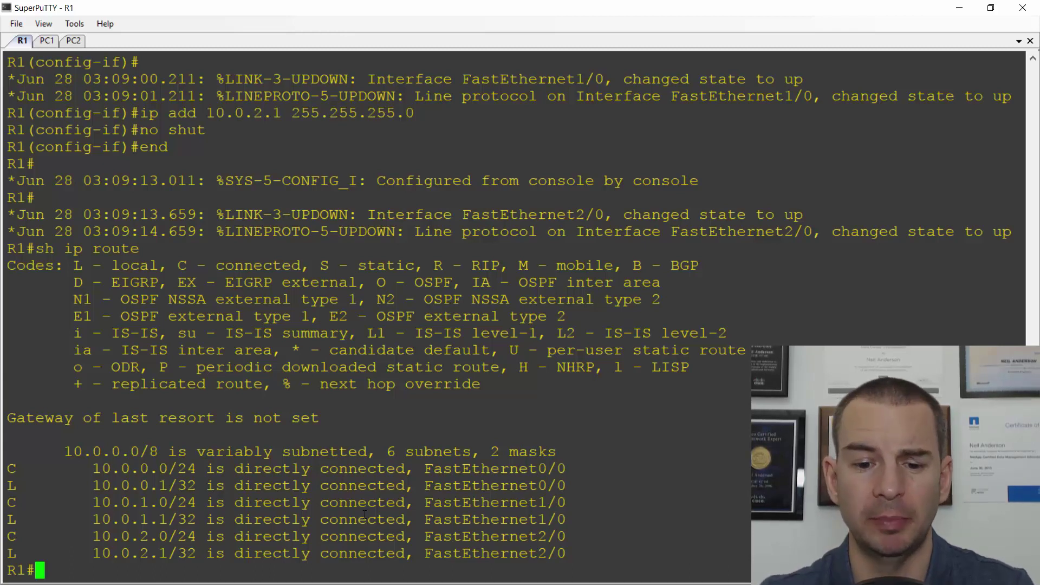
From R1, ping 10.0.1.10 and 10.0.2.10, both succeeding at 80 percent (4/5).
text(ping )
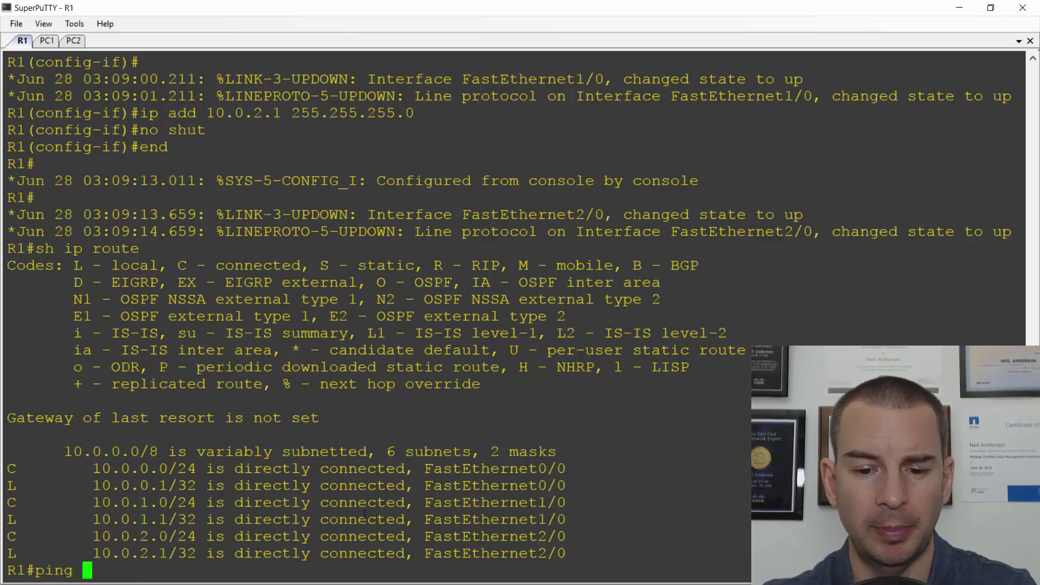
text(10.0.)
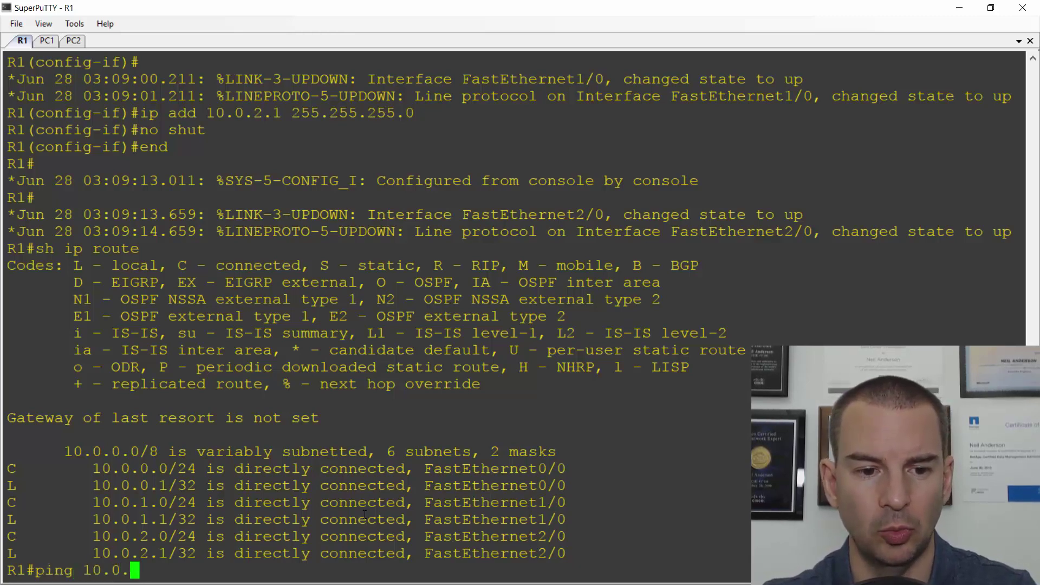
text(1.10)
key(Return)
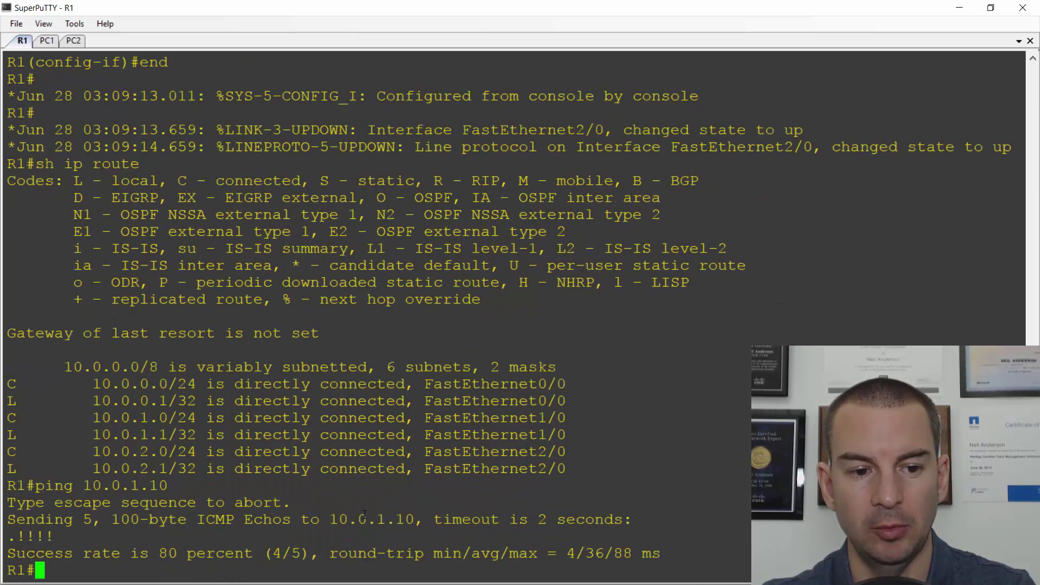
text(ping 10)
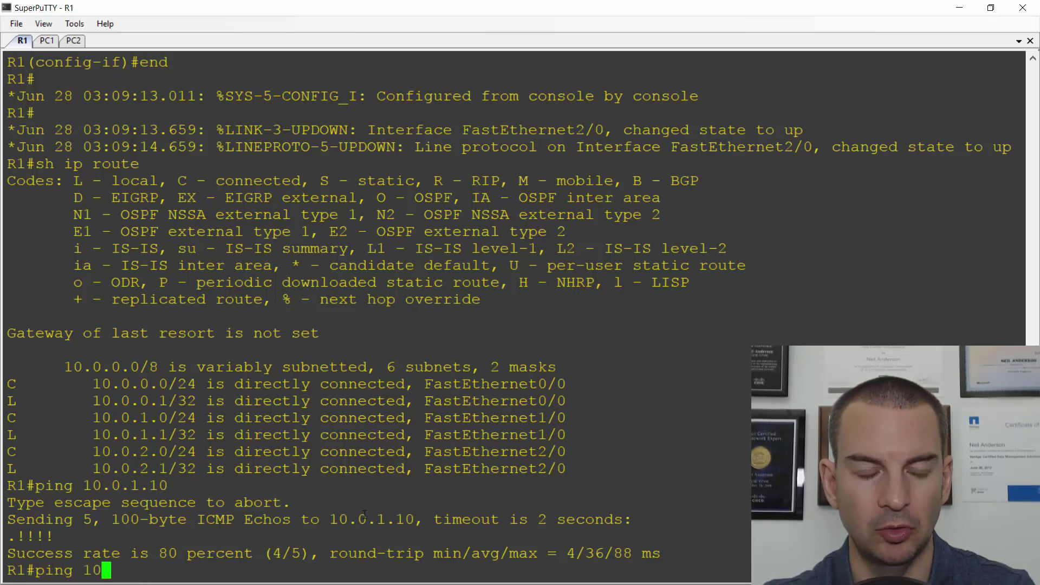
text(.0.2.10)
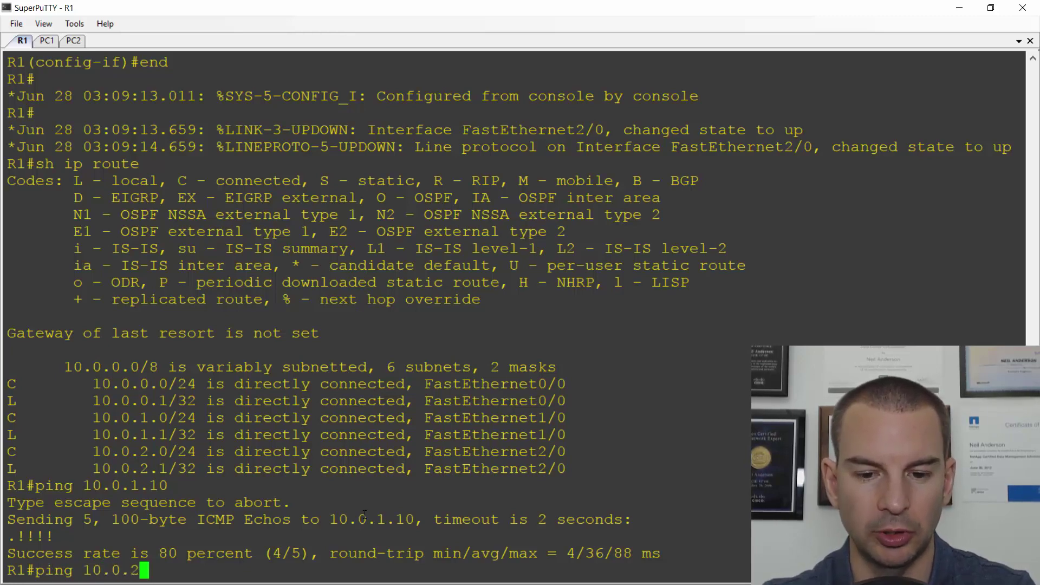
key(Return)
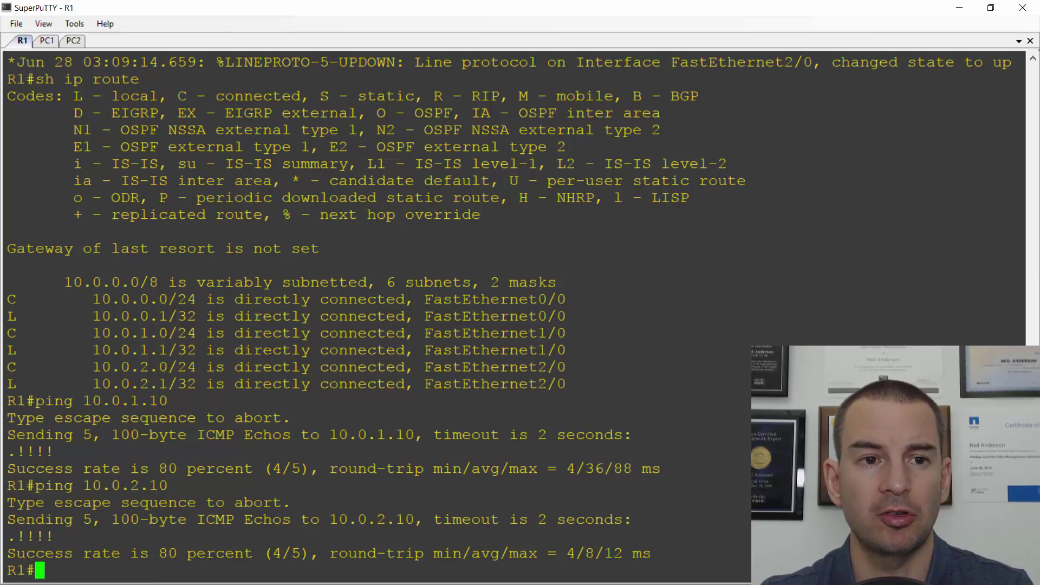
On PC1, ping gateway 10.0.1.1 and then PC2 at 10.0.2.10, getting all replies.
click(45, 42)
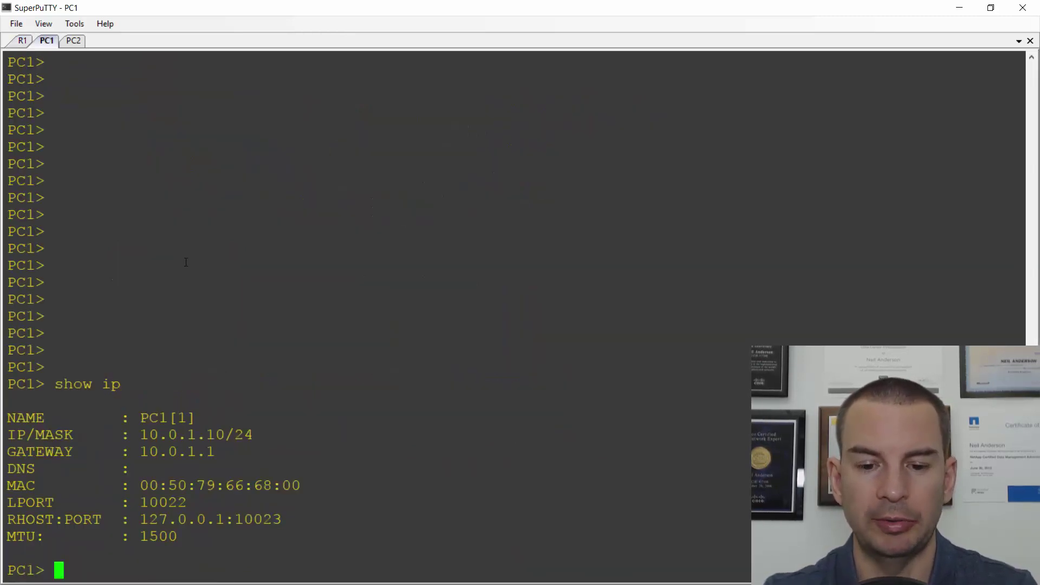
text(ping )
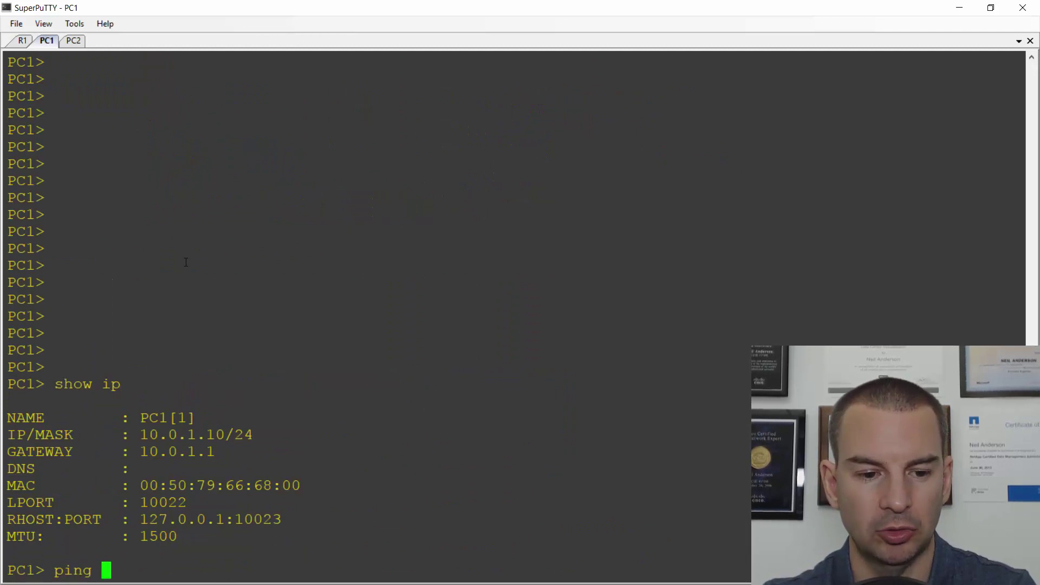
text(10.)
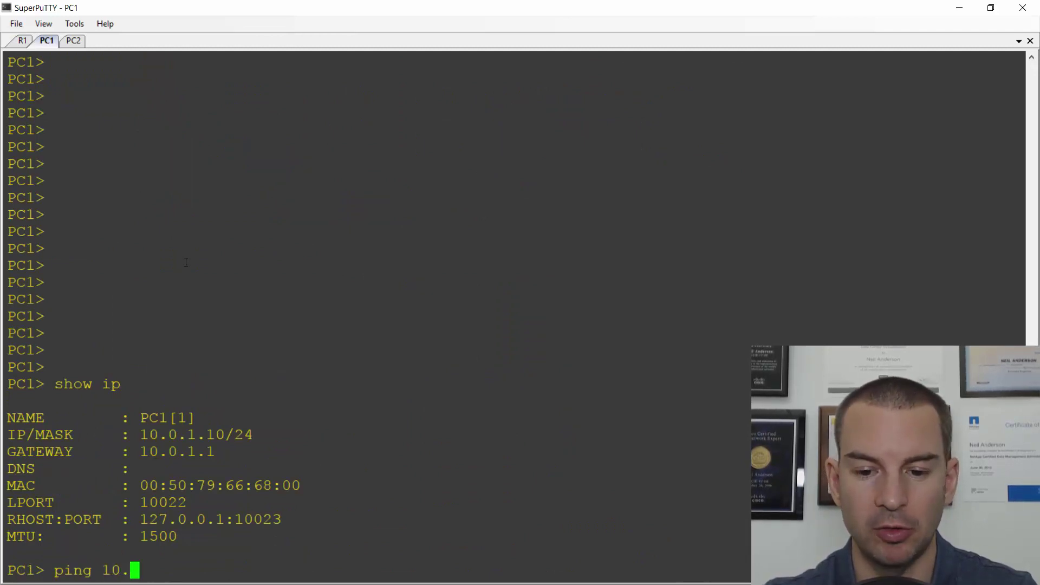
text(0)
text(.1.1)
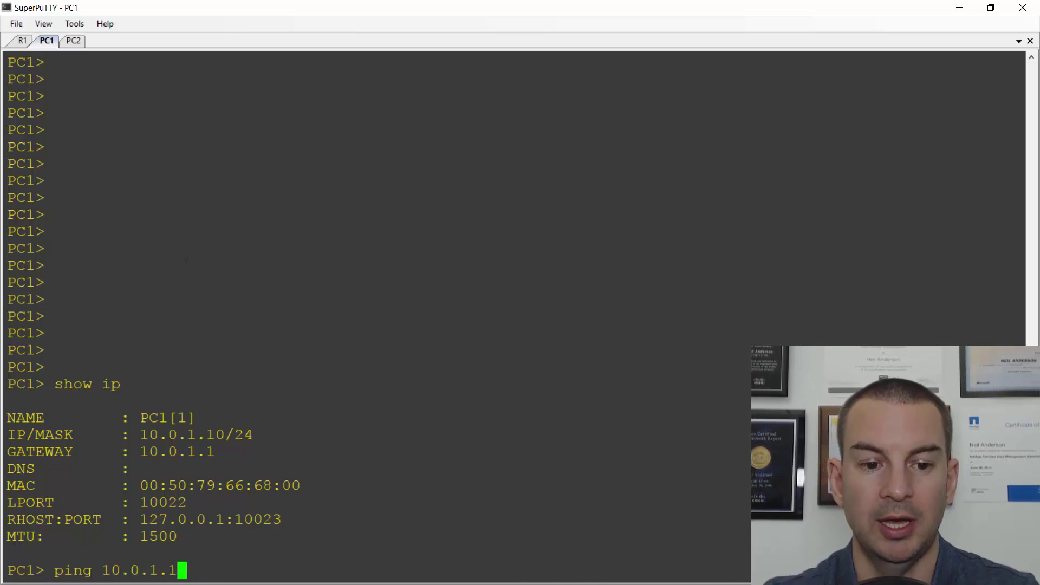
key(Return)
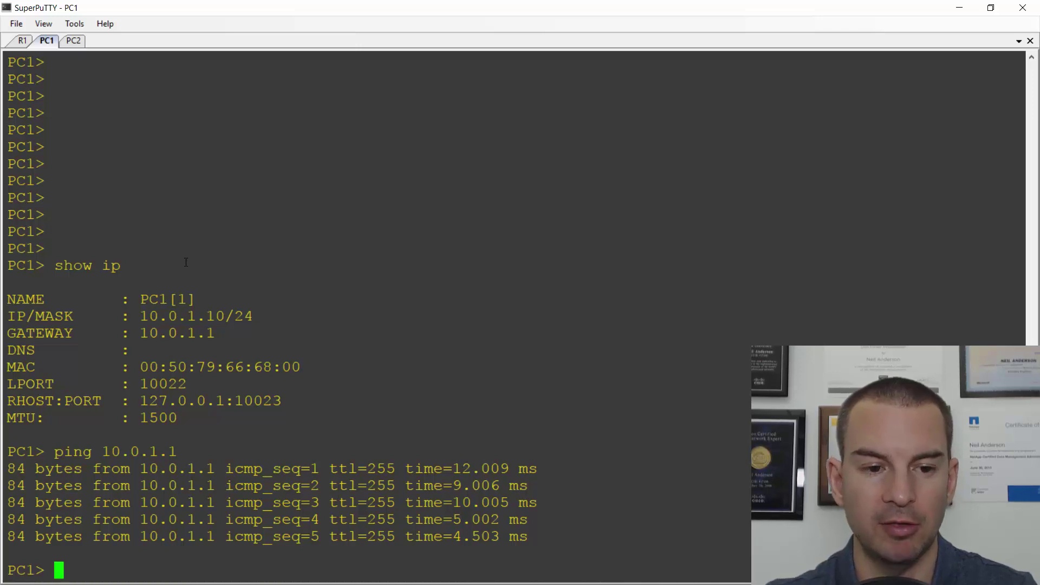
text(ping )
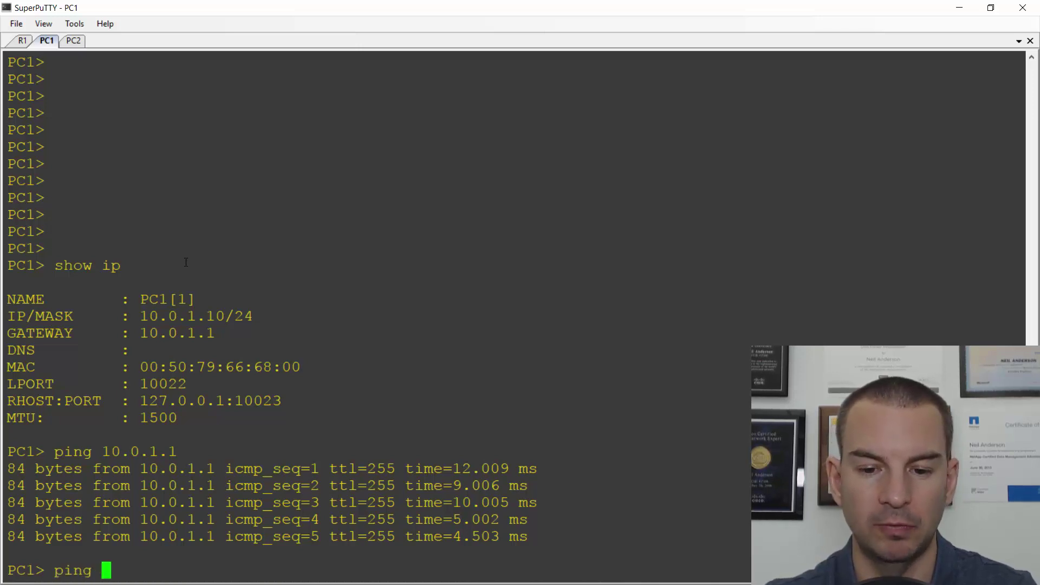
text(10.)
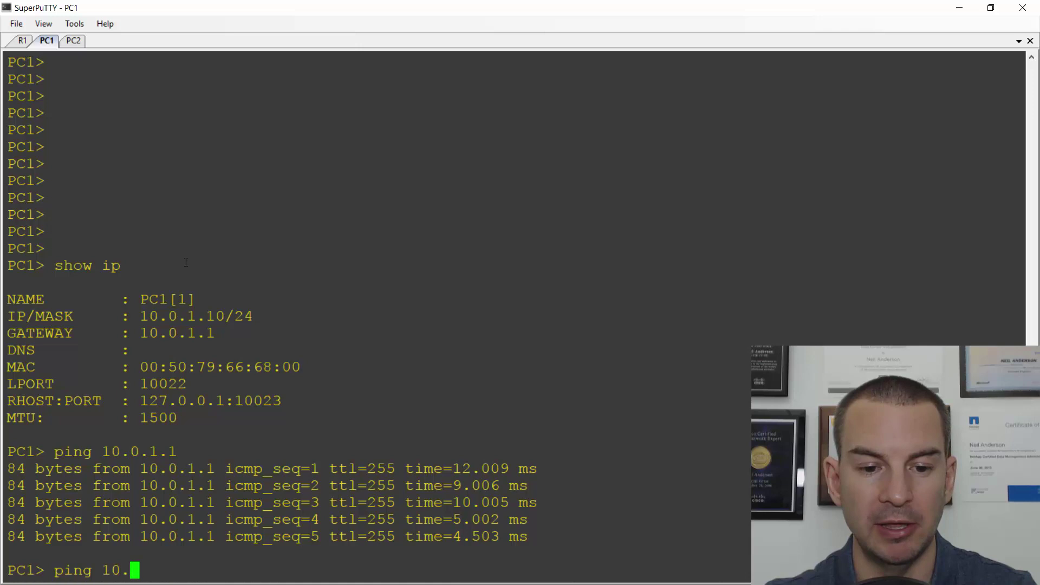
text(0.)
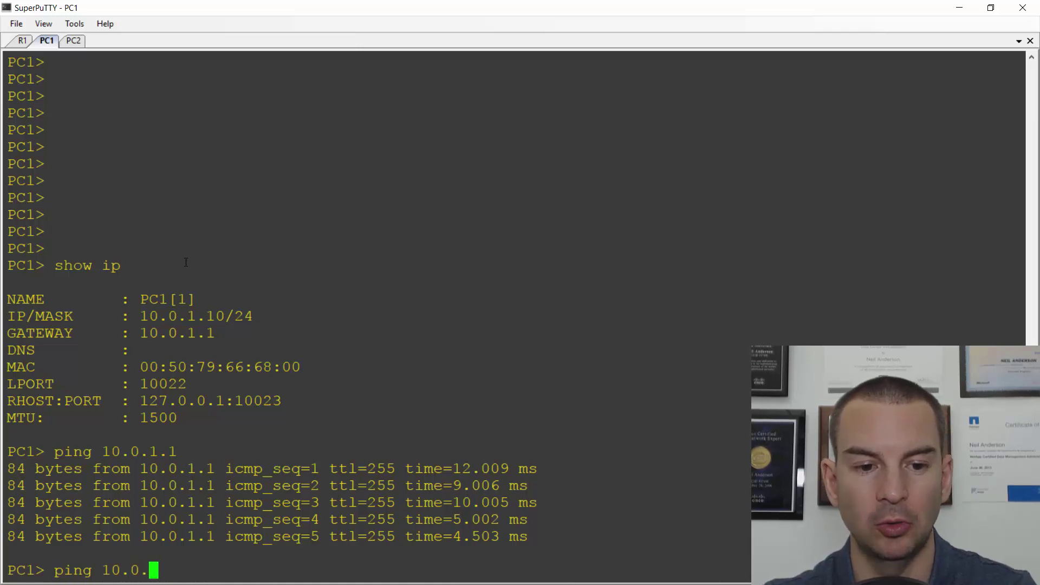
text(2.10)
key(Return)
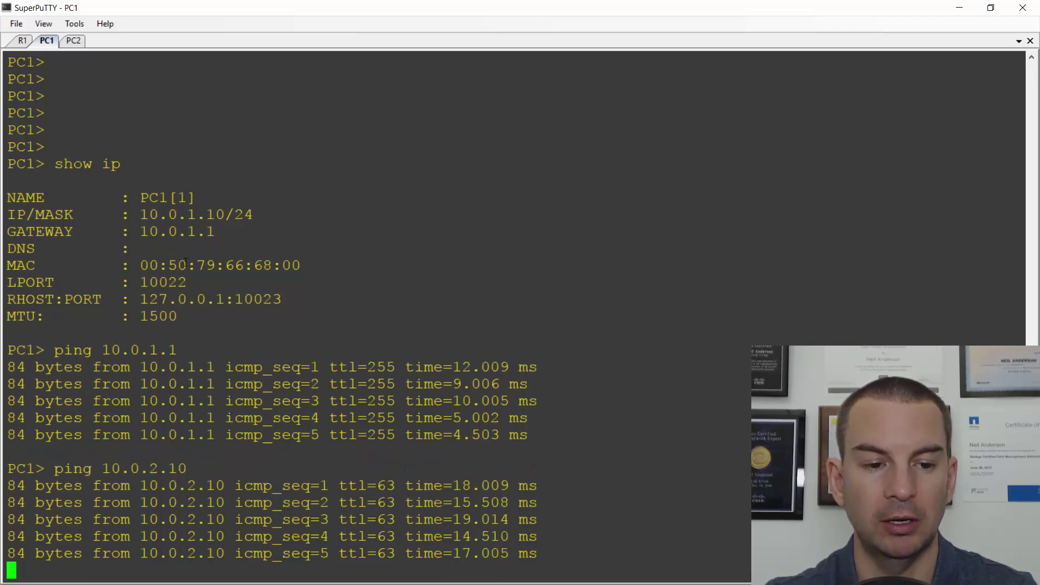
Ping 10.0.1.10 from PC2 with all five replies, then return to PC1.
click(79, 46)
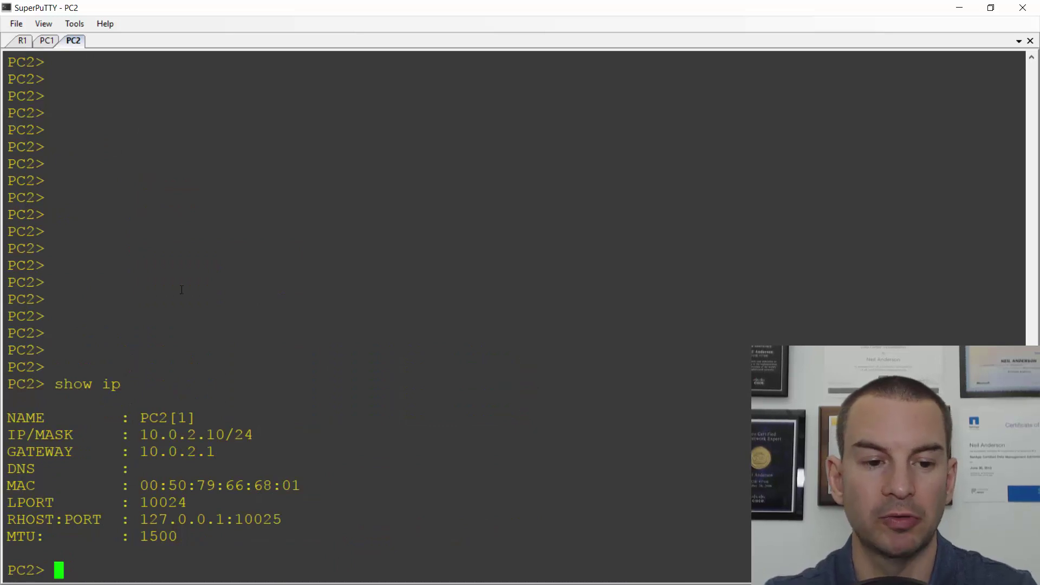
text(ping 10.0.)
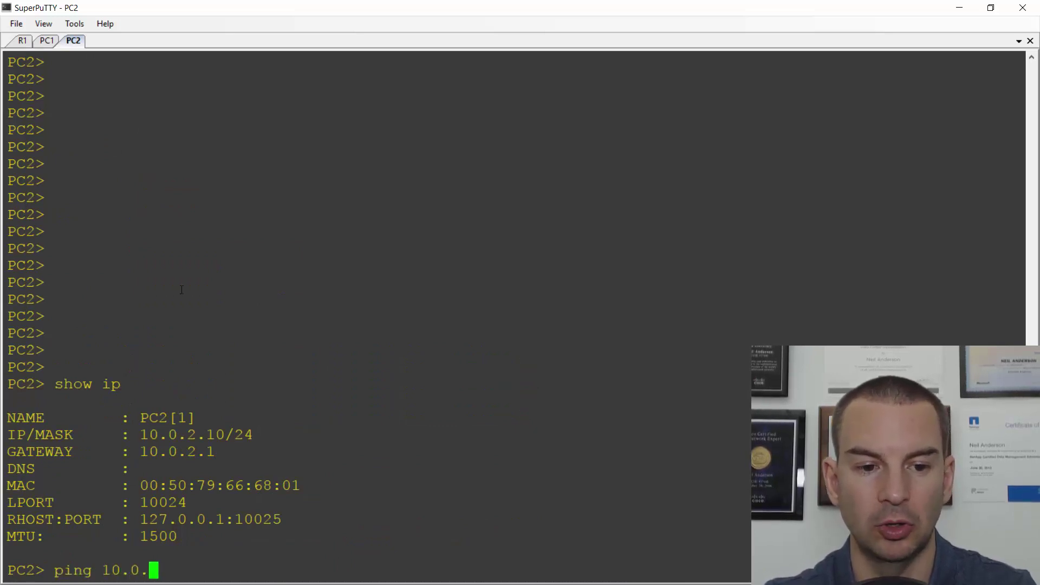
text(1.10)
key(Return)
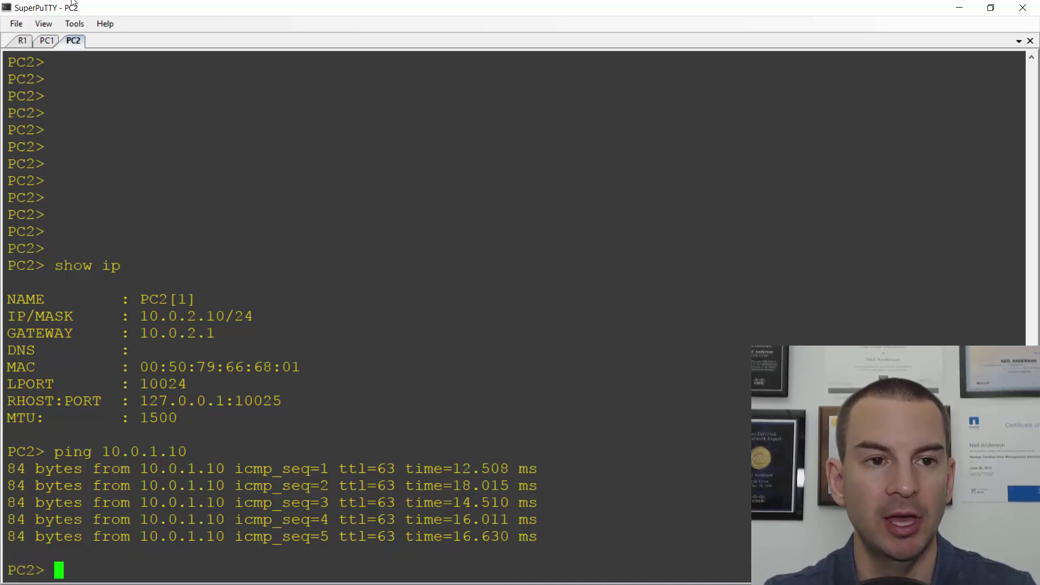
click(48, 41)
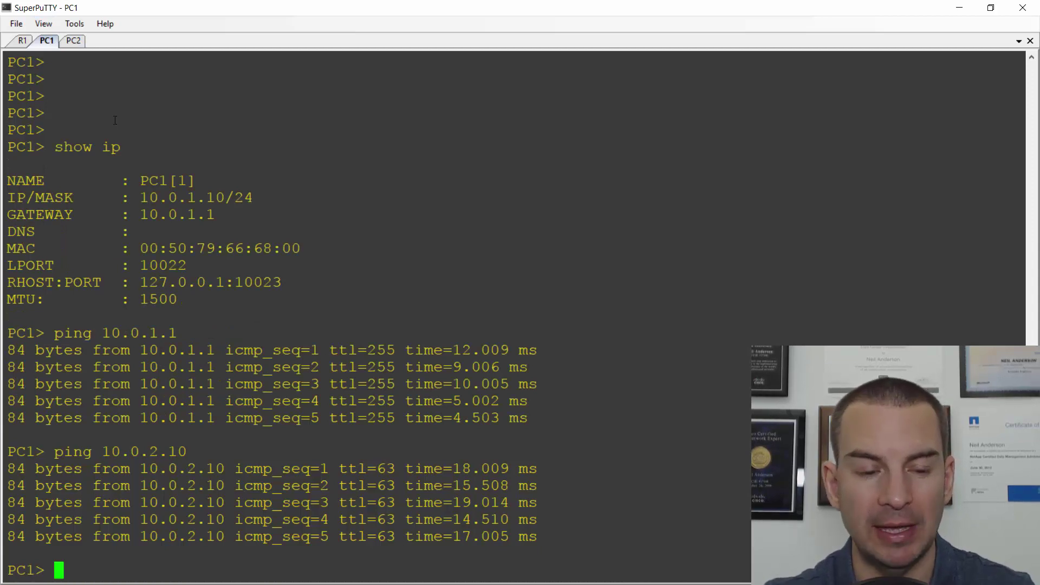
List PC1's available commands with '?'.
text(tra)
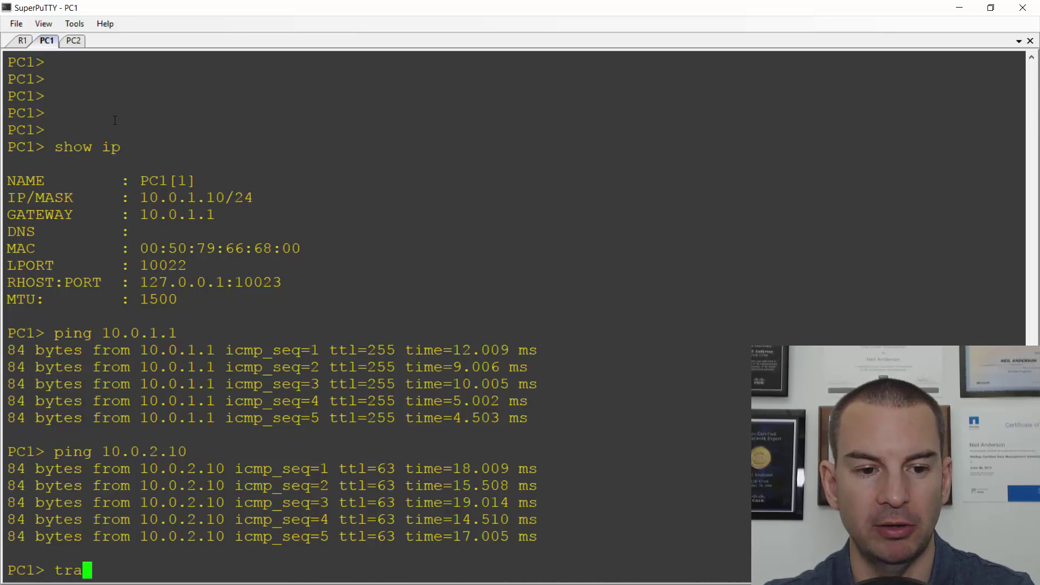
key(BackSpace)
key(BackSpace)
key(BackSpace)
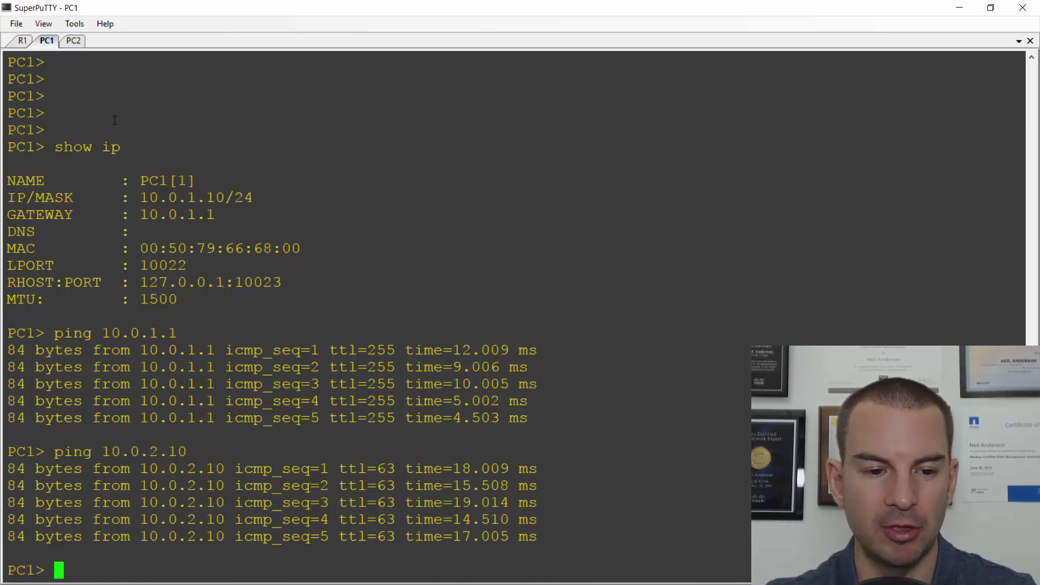
text(?)
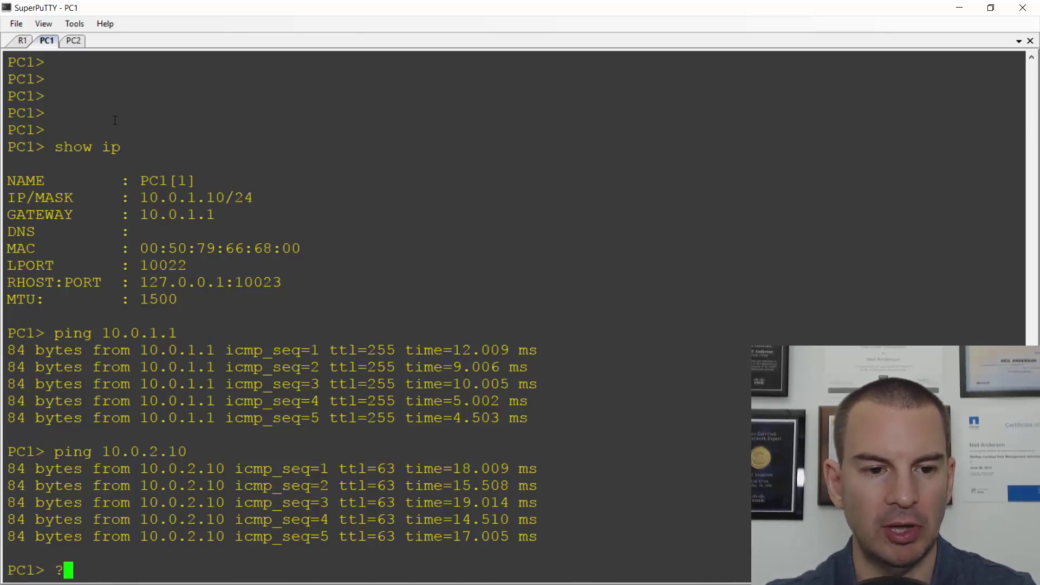
key(Return)
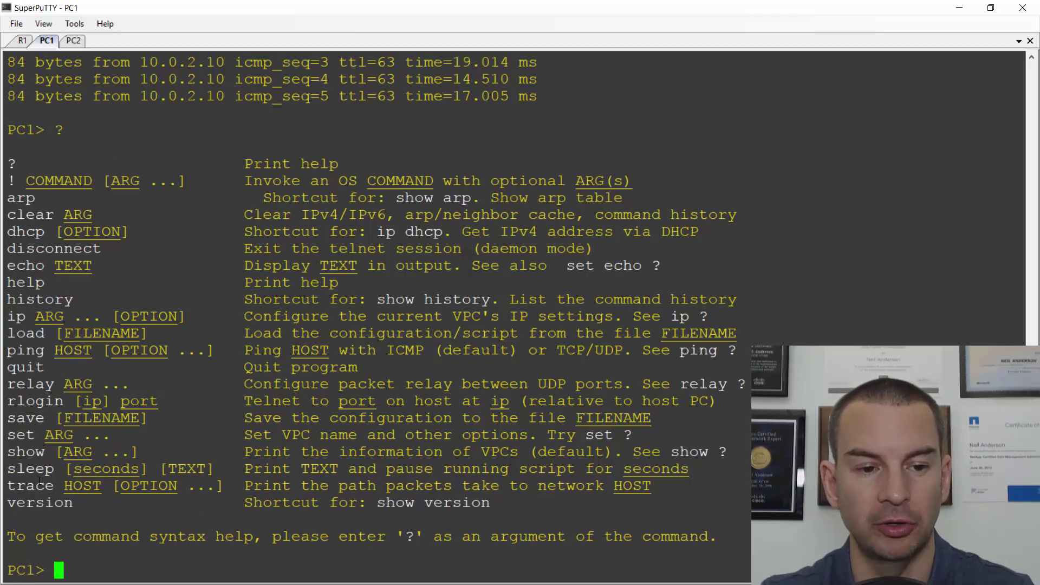
Run 'trace 10.0.2.10' on PC1 and highlight hops 10.0.1.1 and 10.0.2.10.
text(trace)
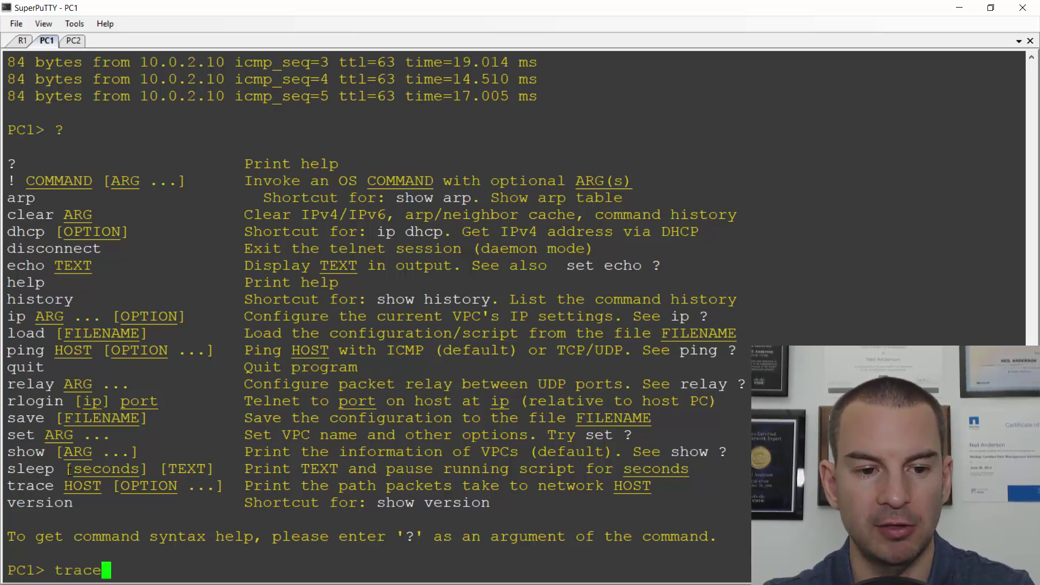
text( 10.)
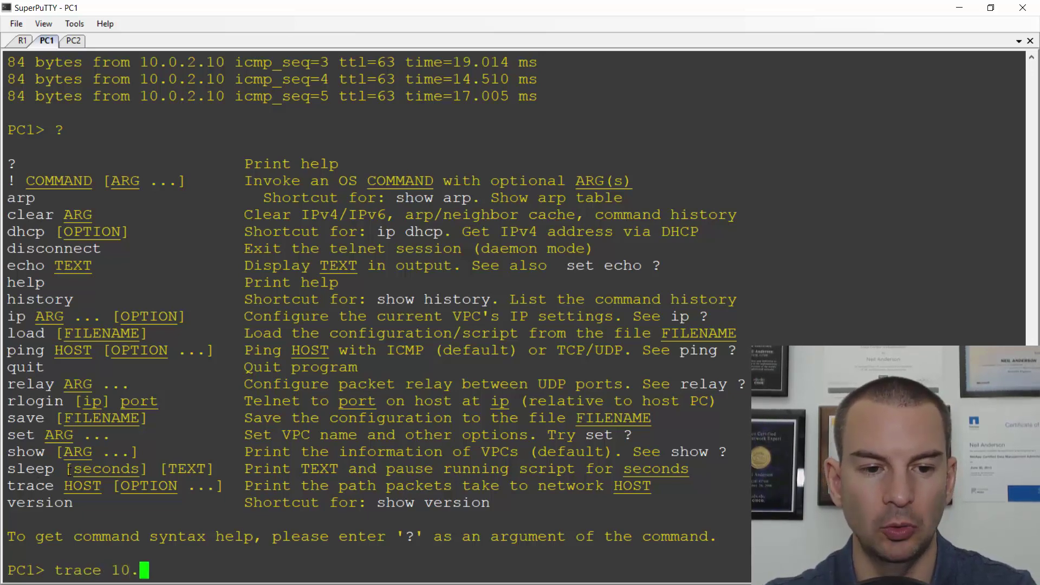
text(0.2.10)
key(Return)
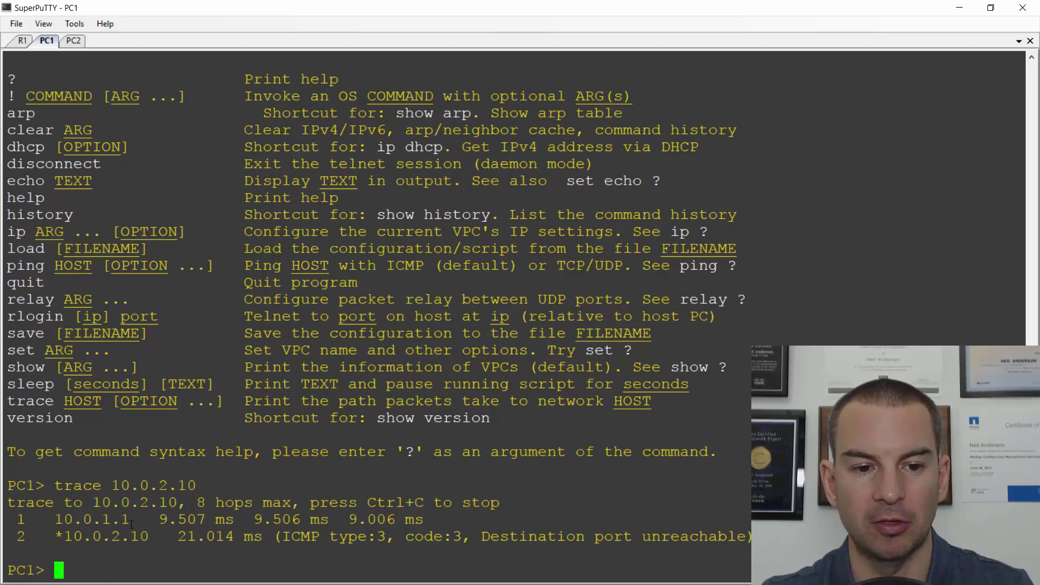
drag(131, 520, 59, 520)
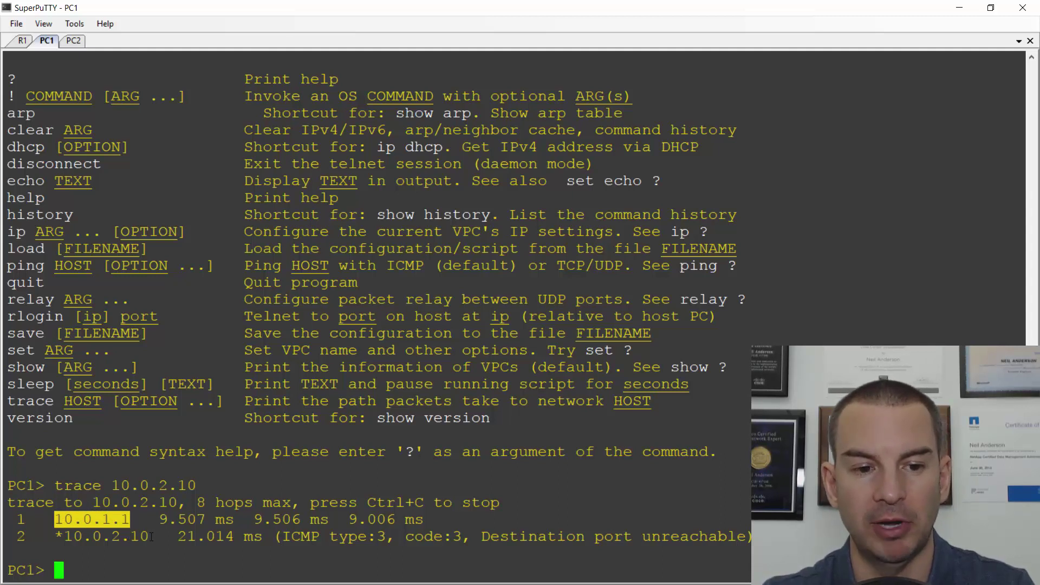
drag(160, 539, 68, 540)
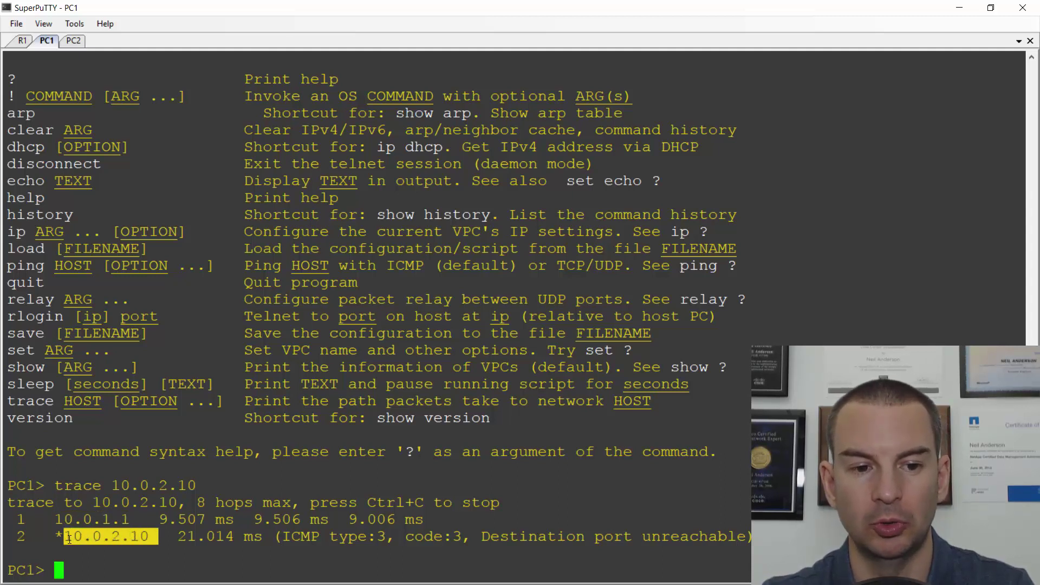